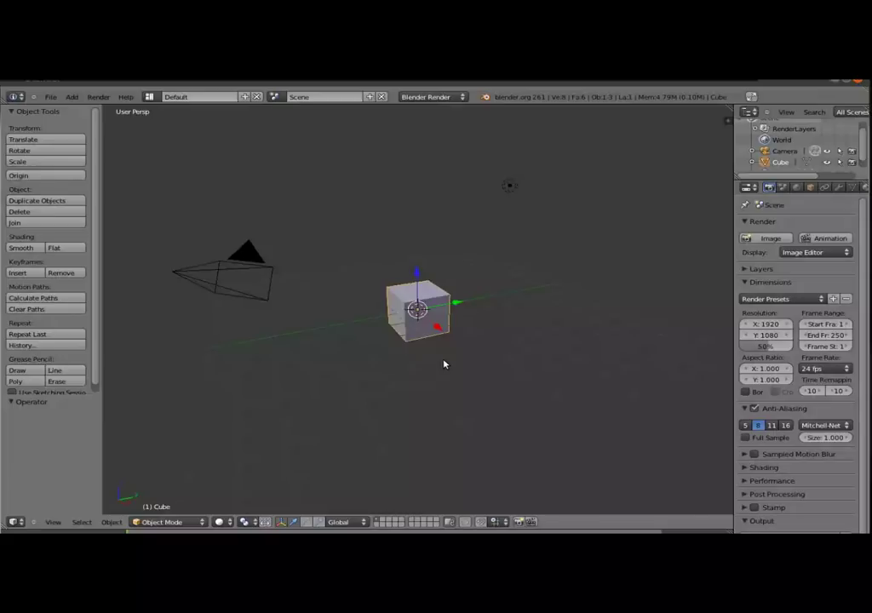
Add an icosphere and place it above the cube
{"action": "key", "text": "shift+a"}
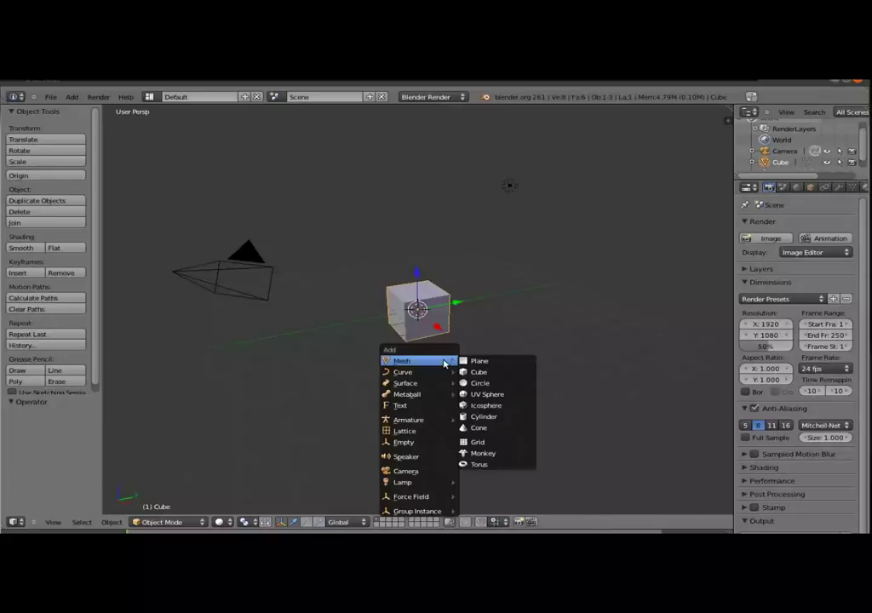
{"action": "left_click", "coordinate": [484, 405]}
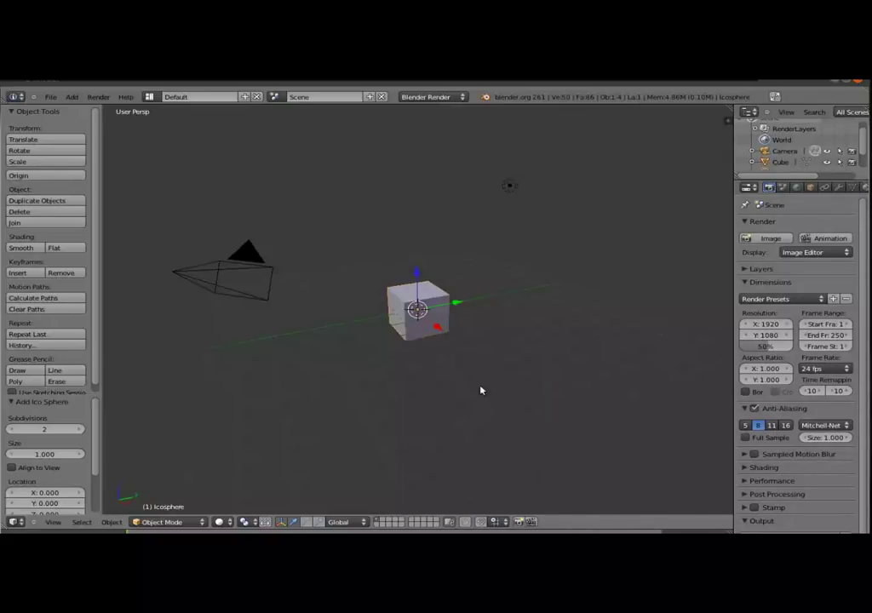
{"action": "key", "text": "g"}
{"action": "left_click", "coordinate": [438, 357]}
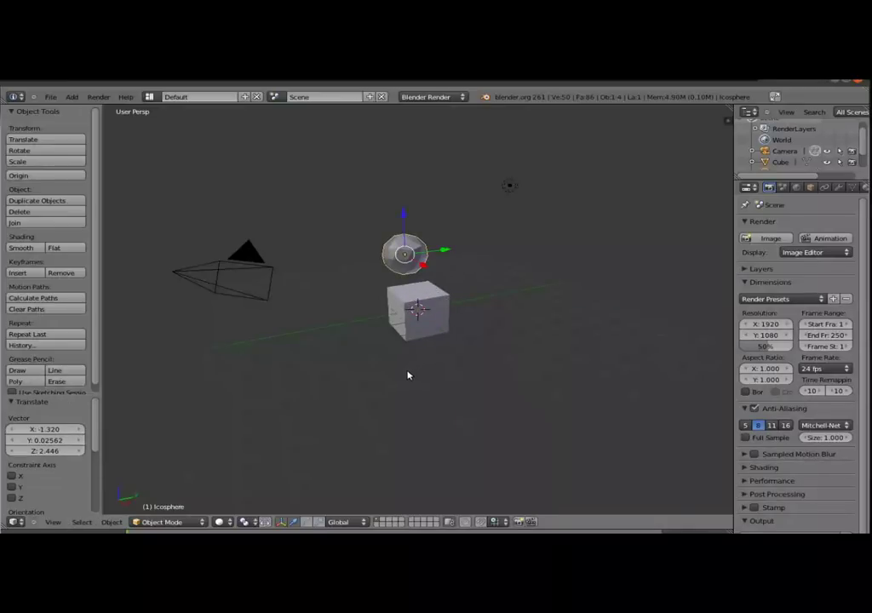
Add a cylinder and place it at the cube's upper right (X 0.598, Y 4.353, Z 2.432)
{"action": "key", "text": "shift+a"}
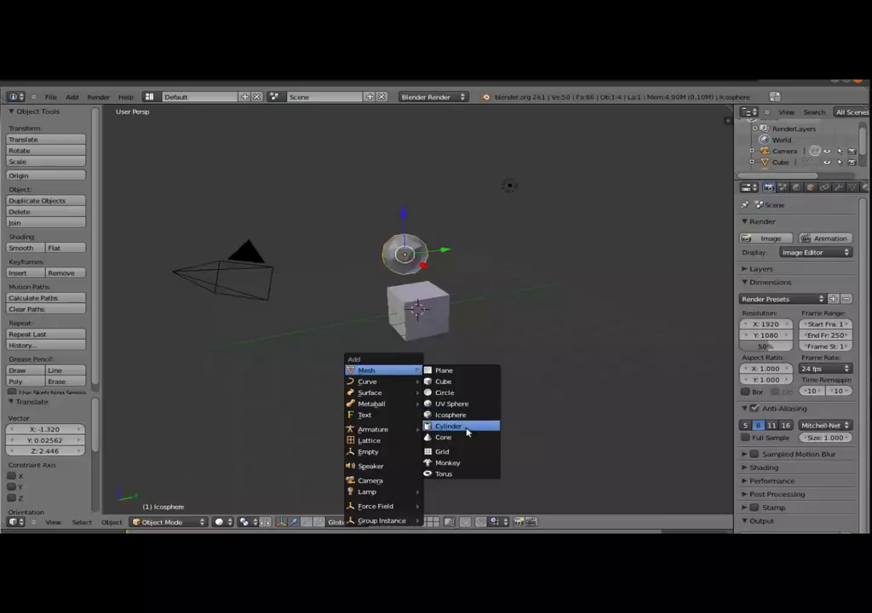
{"action": "left_click", "coordinate": [467, 427]}
{"action": "key", "text": "g"}
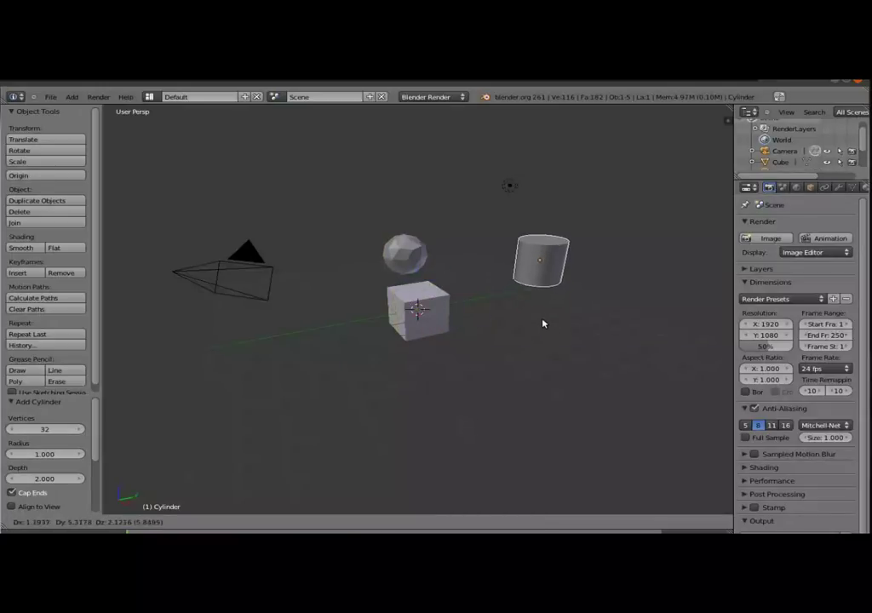
{"action": "left_click", "coordinate": [520, 318]}
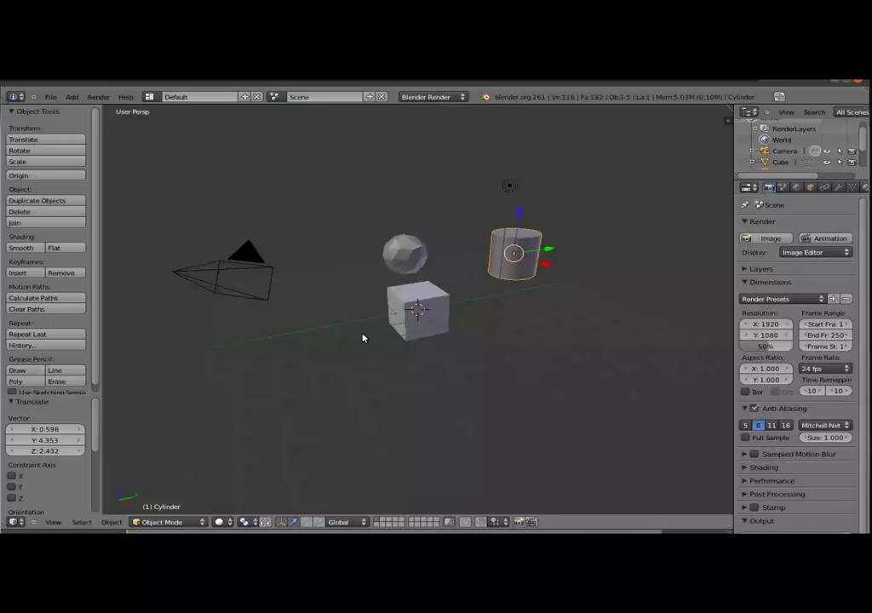
{"action": "key", "text": "shift+a"}
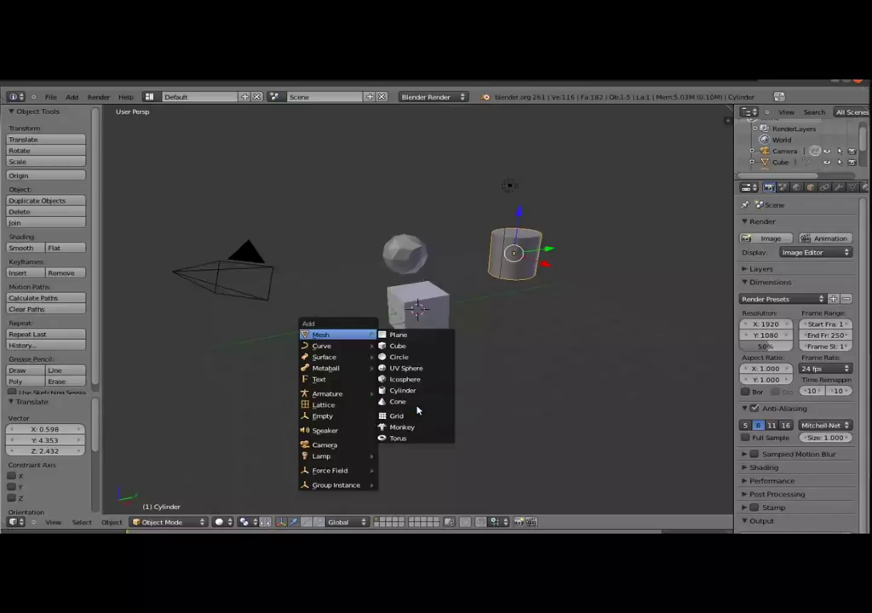
Add a monkey head and move it to sit beside the cube on its right
{"action": "left_click", "coordinate": [404, 427]}
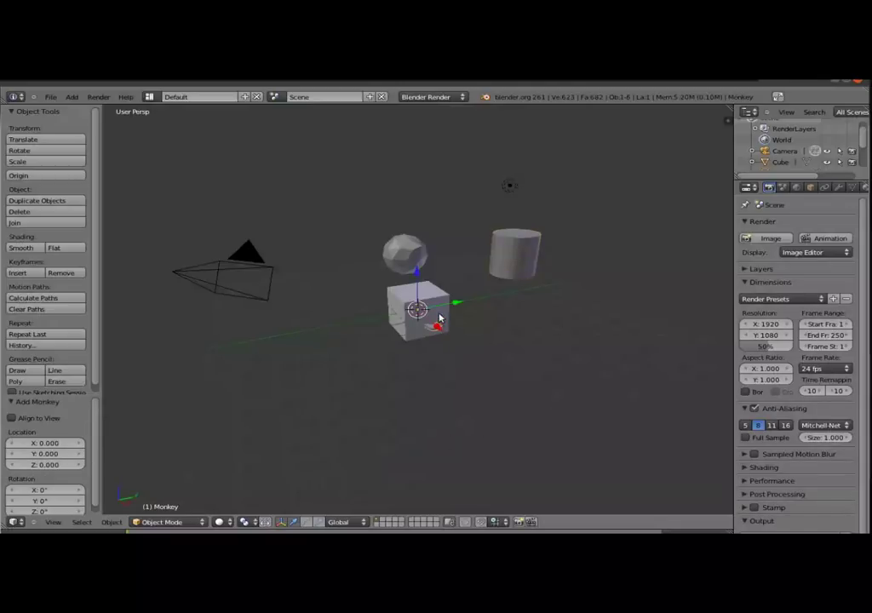
{"action": "key", "text": "g"}
{"action": "key", "text": "y"}
{"action": "left_click", "coordinate": [534, 299]}
{"action": "key", "text": "g"}
{"action": "key", "text": "y"}
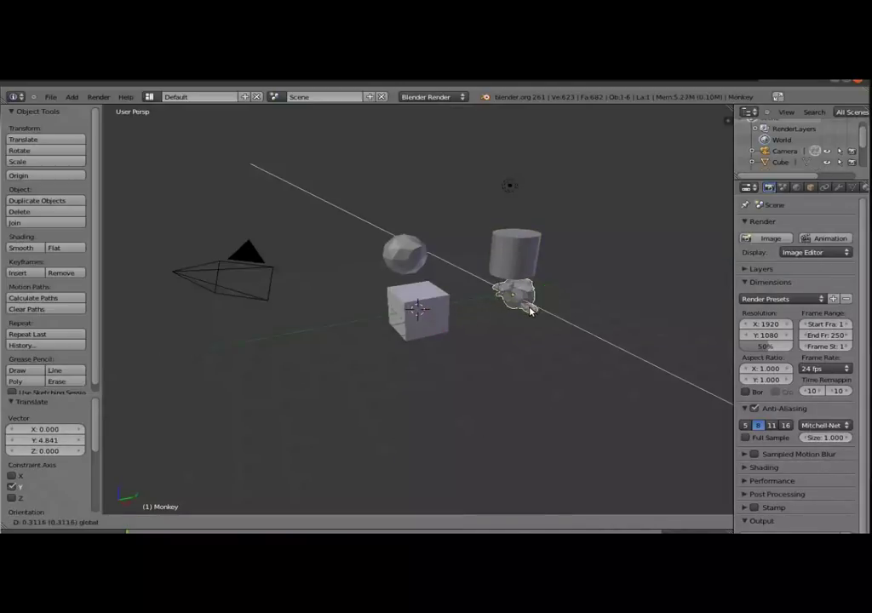
{"action": "left_click", "coordinate": [542, 336]}
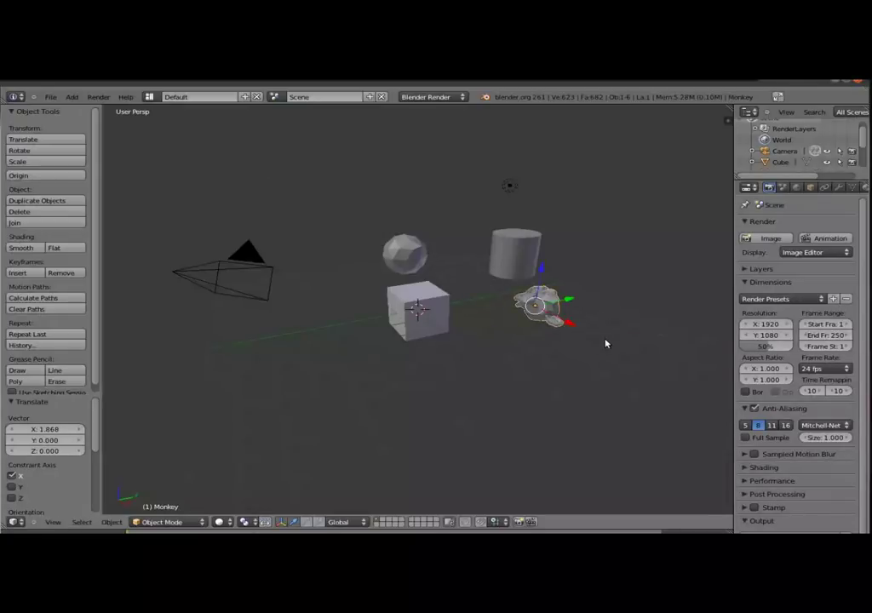
Tilt the monkey head 45° about the X axis and switch to the camera view
{"action": "key", "text": "r"}
{"action": "key", "text": "x"}
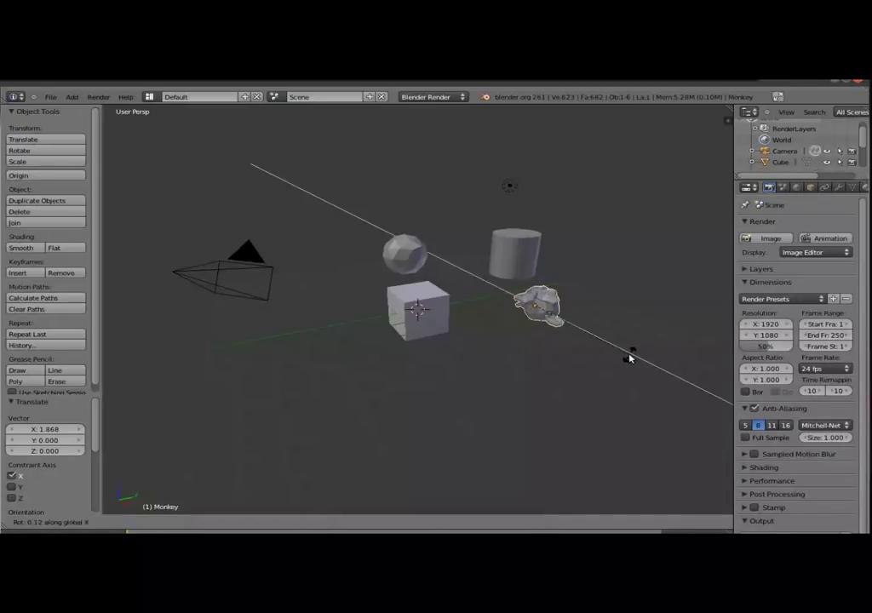
{"action": "type", "text": "45"}
{"action": "key", "text": "Return"}
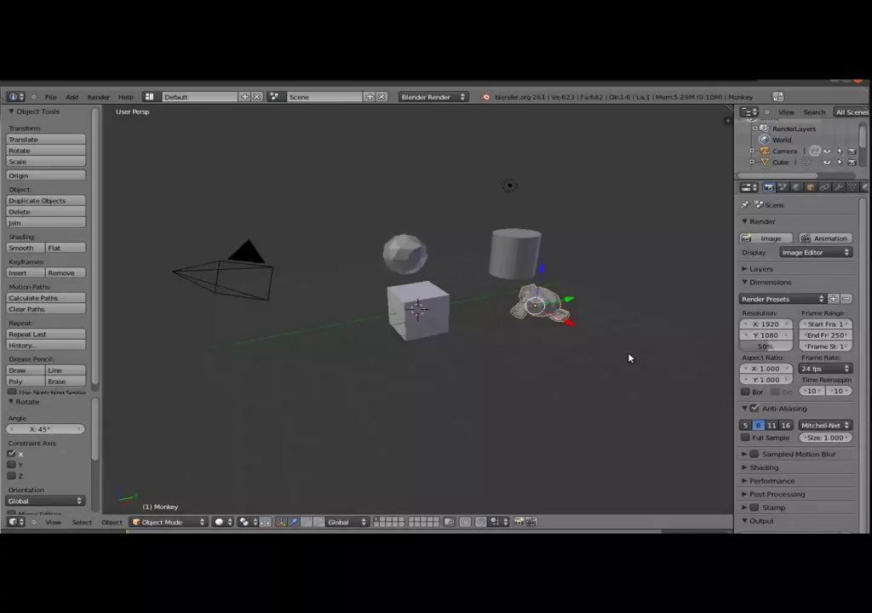
{"action": "key", "text": "KP_0"}
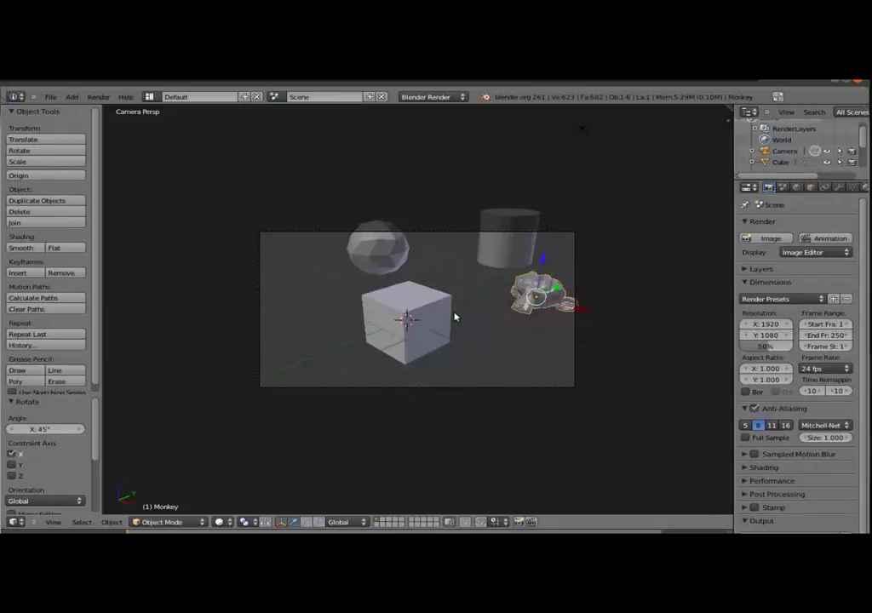
Add an Empty and raise it along Z above the cube
{"action": "key", "text": "shift+a"}
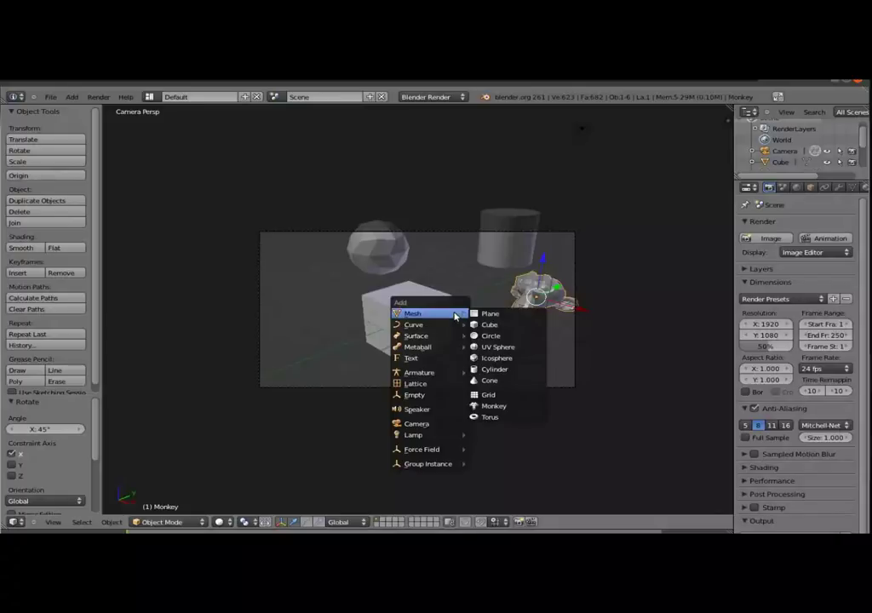
{"action": "left_click", "coordinate": [435, 397]}
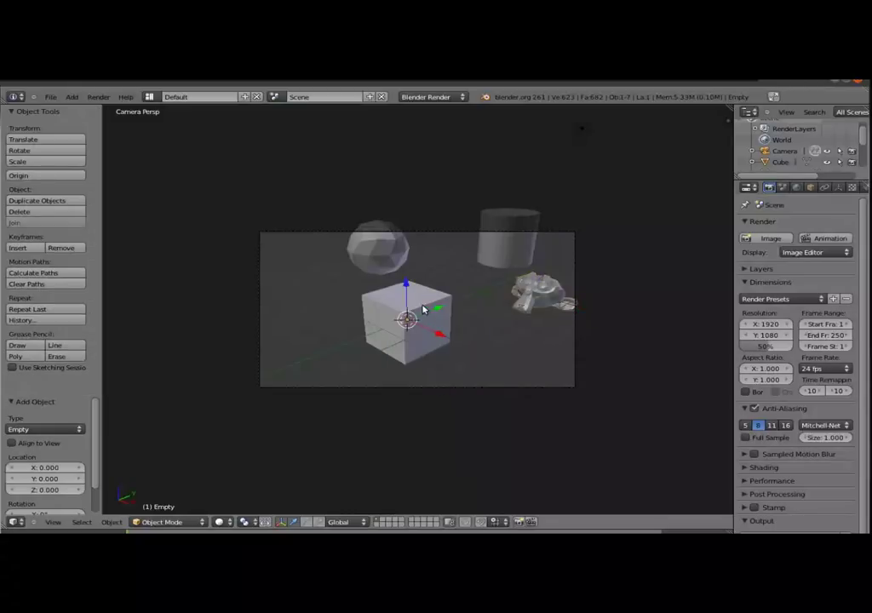
{"action": "key", "text": "g"}
{"action": "key", "text": "z"}
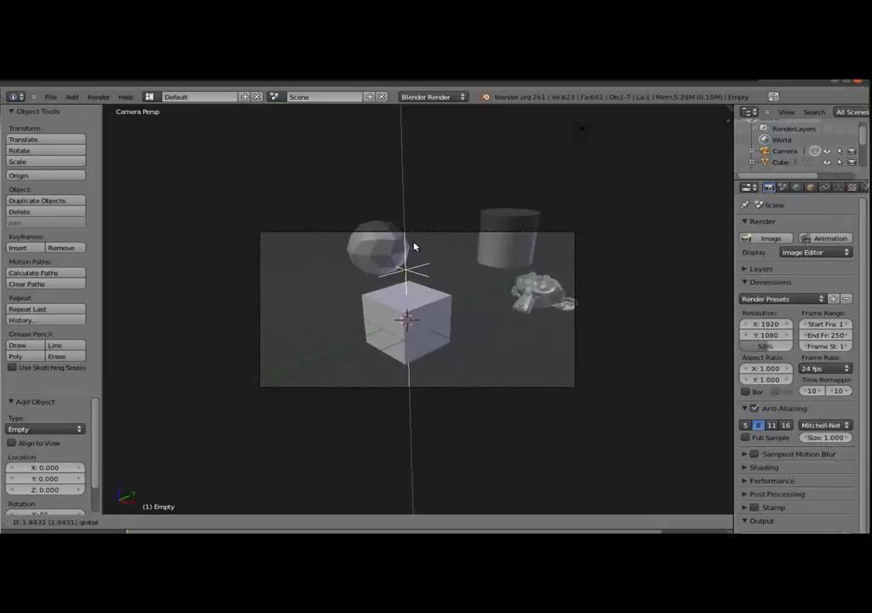
{"action": "left_click", "coordinate": [415, 249]}
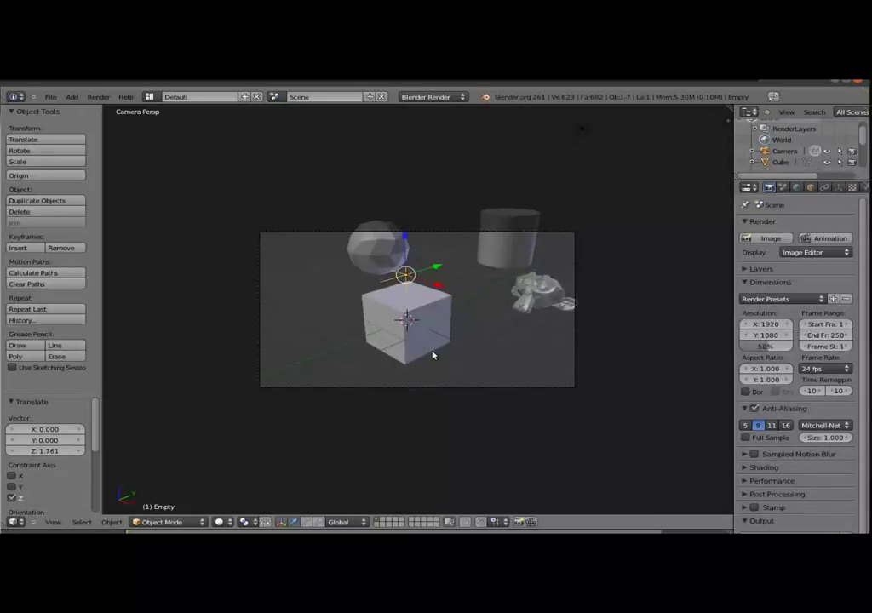
Parent the camera and the Empty with Ctrl+P > Object
{"action": "right_click", "coordinate": [454, 393]}
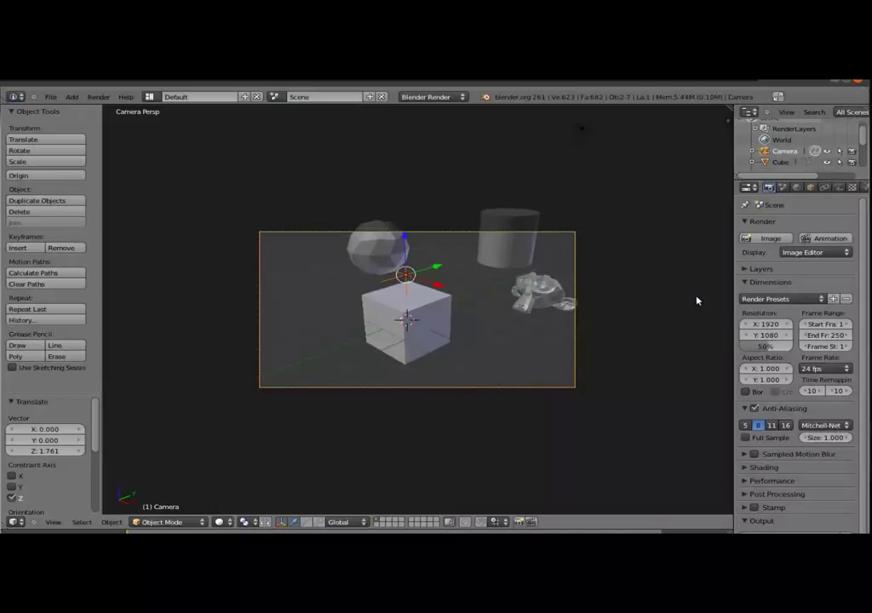
{"action": "key", "text": "ctrl+p"}
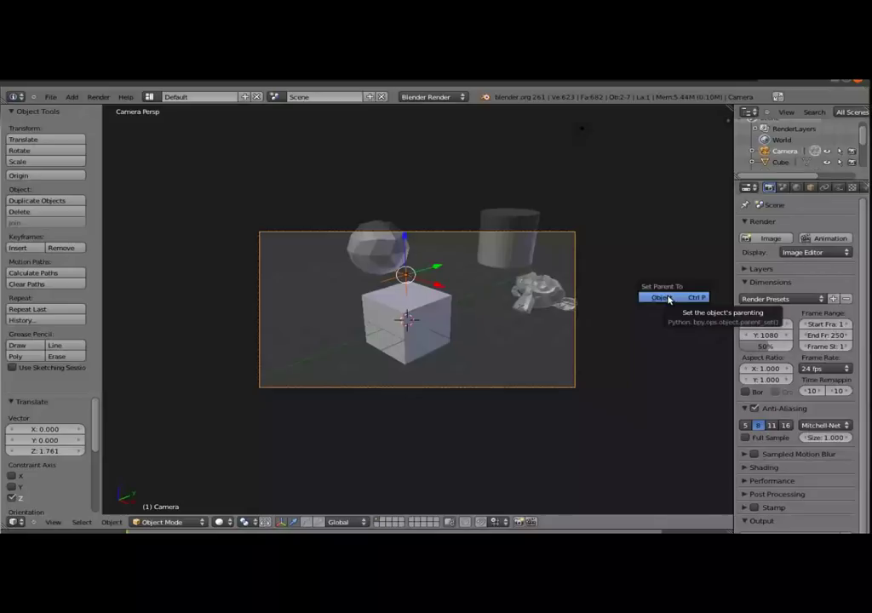
{"action": "left_click", "coordinate": [668, 298]}
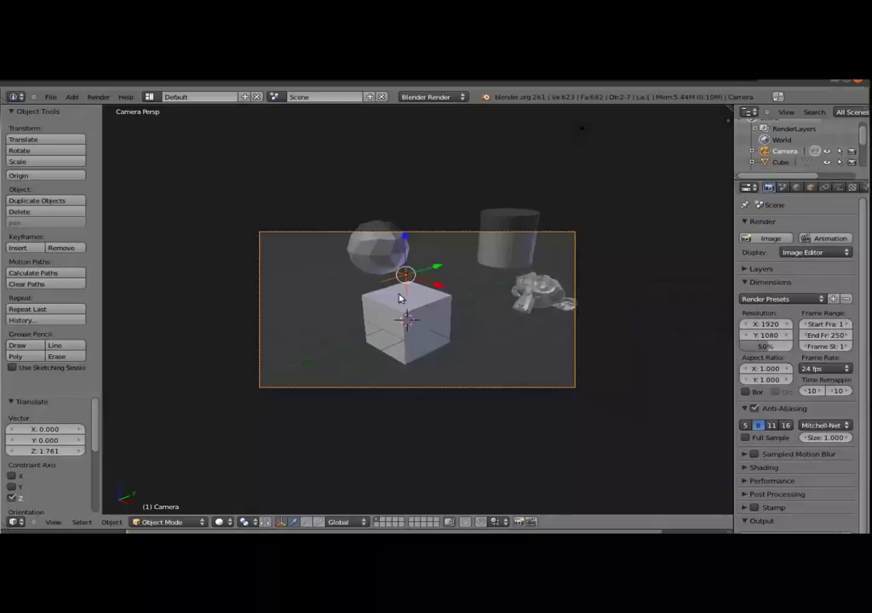
{"action": "key", "text": "ctrl+p"}
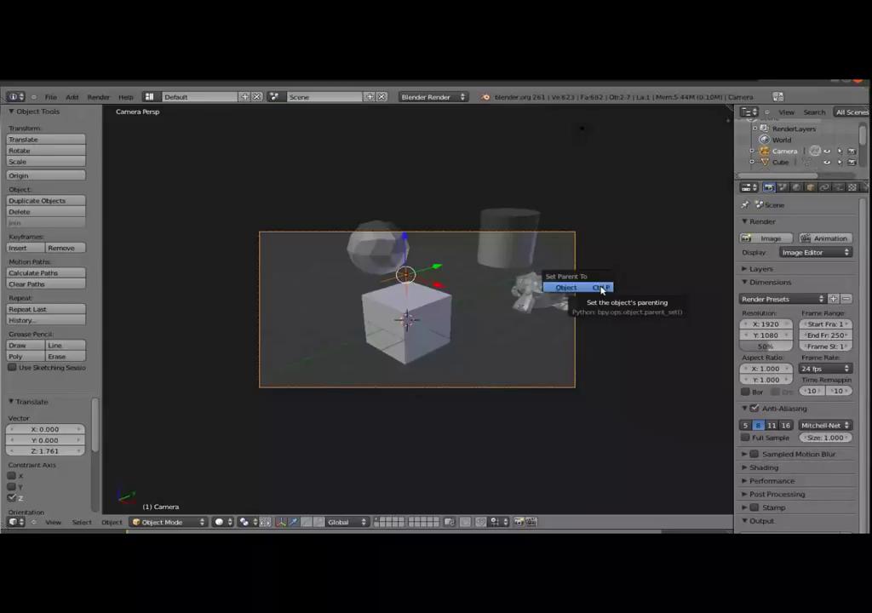
{"action": "left_click", "coordinate": [601, 290]}
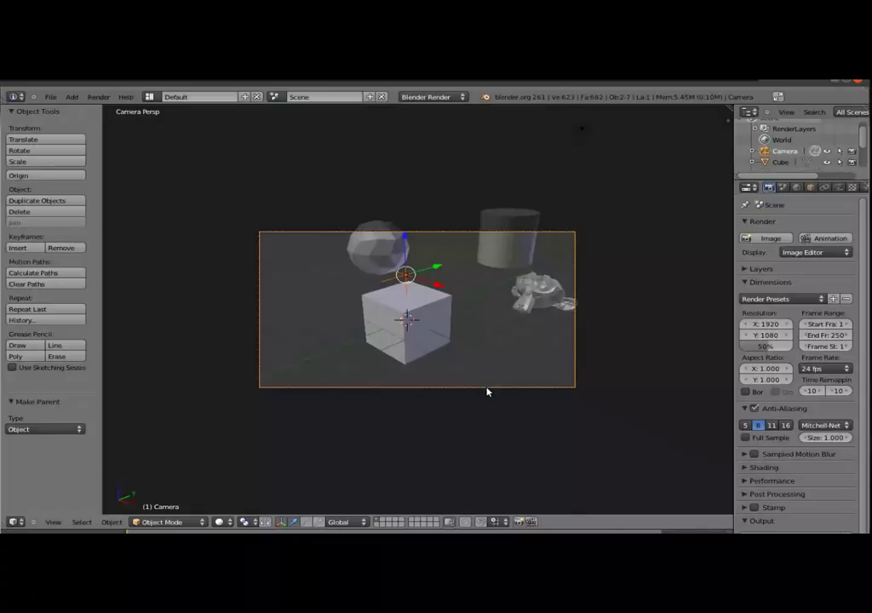
Move the Empty to a new position above the cube
{"action": "right_click", "coordinate": [406, 317]}
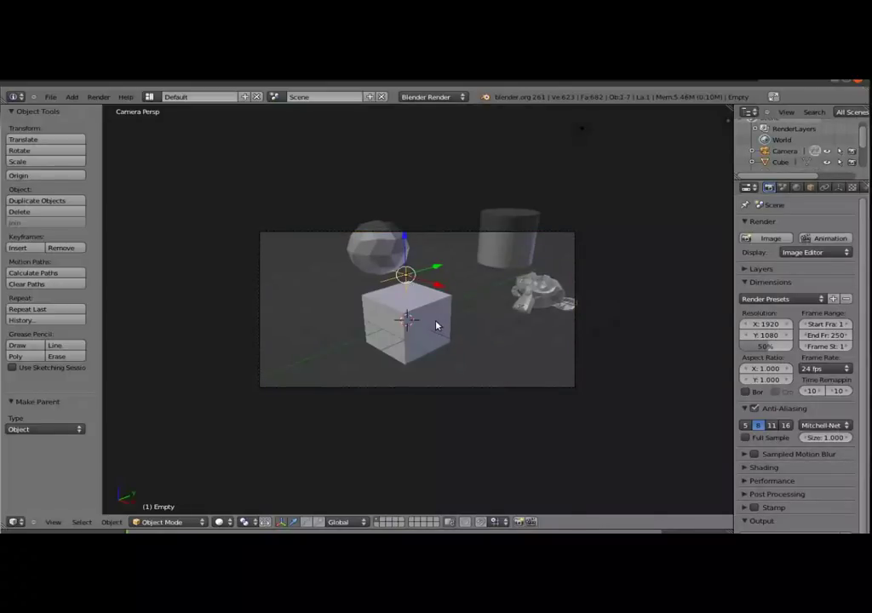
{"action": "key", "text": "g"}
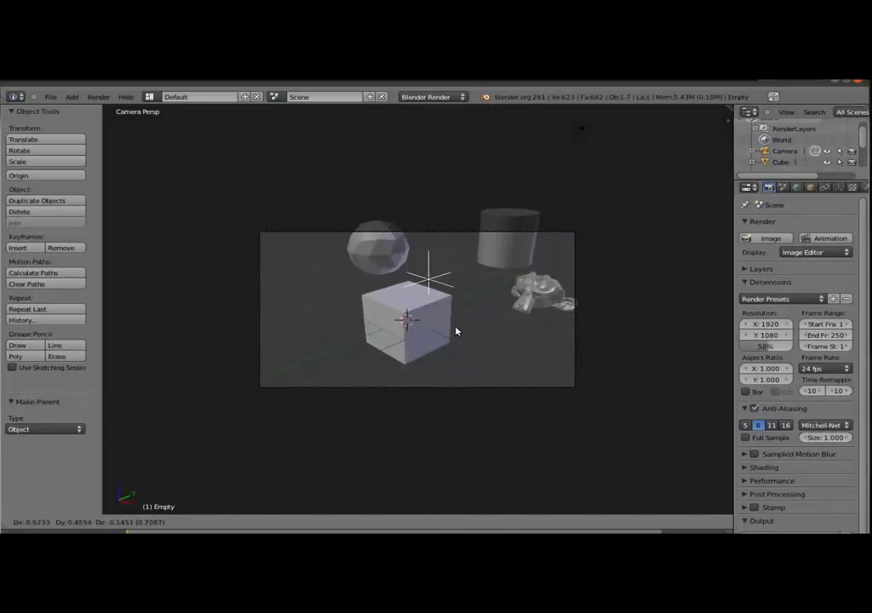
{"action": "left_click", "coordinate": [456, 331]}
Try parenting the camera to the Empty again, which fails with a Loop in parents error
{"action": "right_click", "coordinate": [485, 387]}
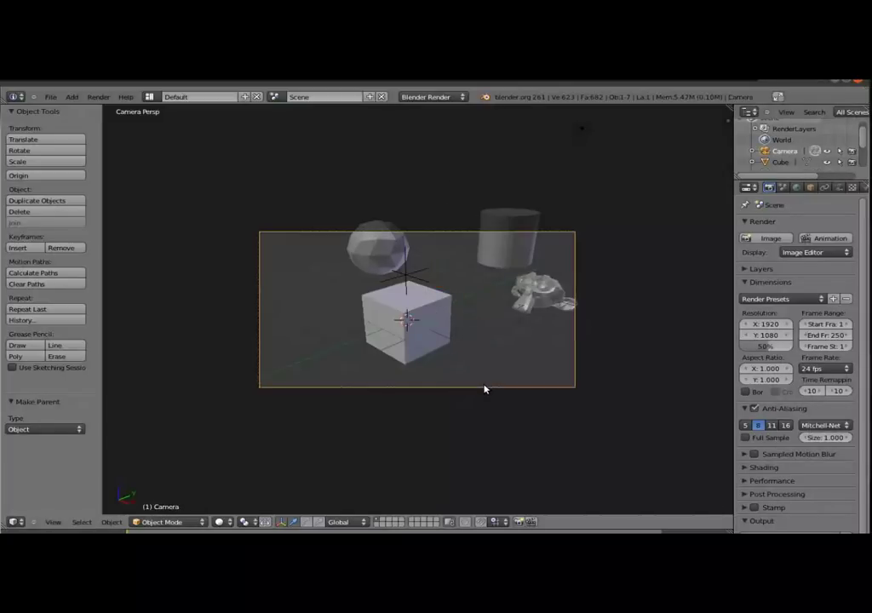
{"action": "key", "text": "g"}
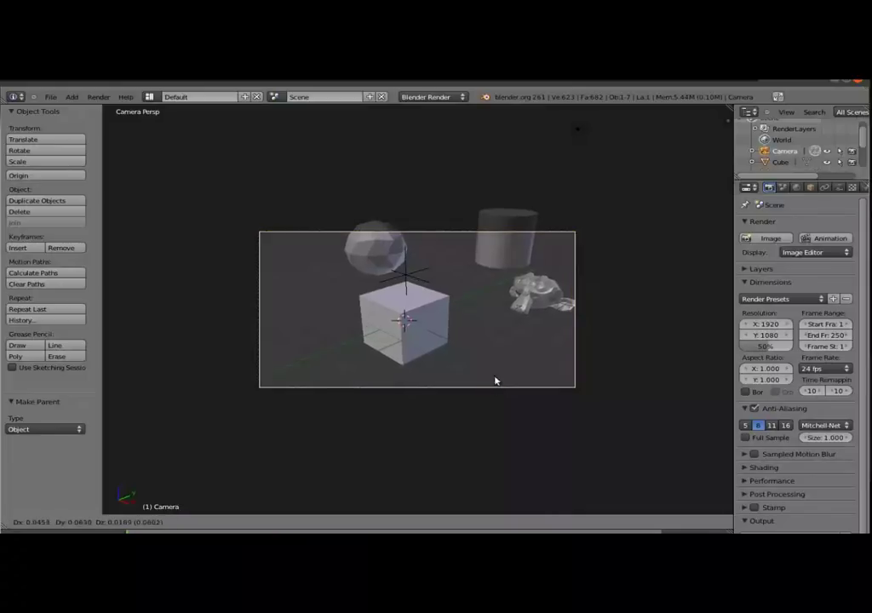
{"action": "right_click", "coordinate": [499, 386]}
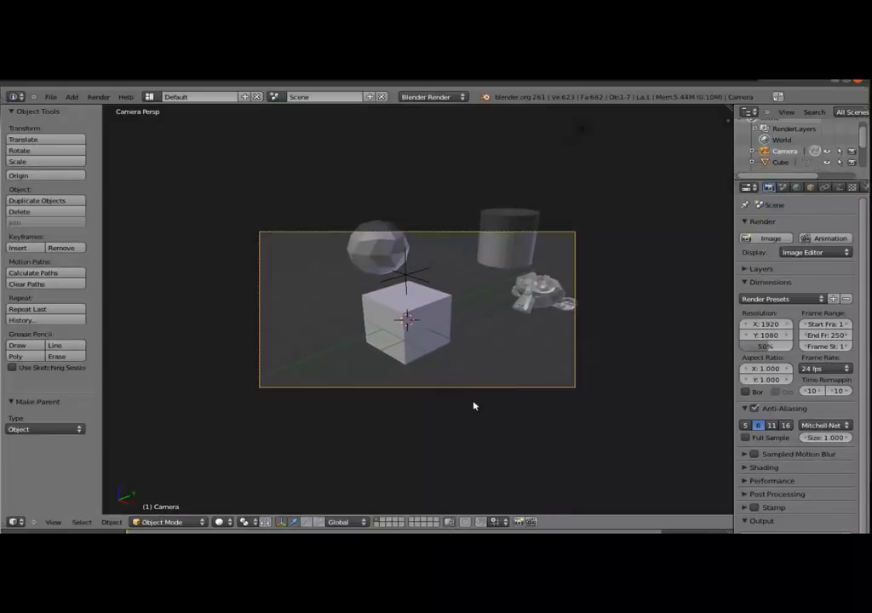
{"action": "right_click", "coordinate": [408, 277]}
{"action": "key", "text": "ctrl+p"}
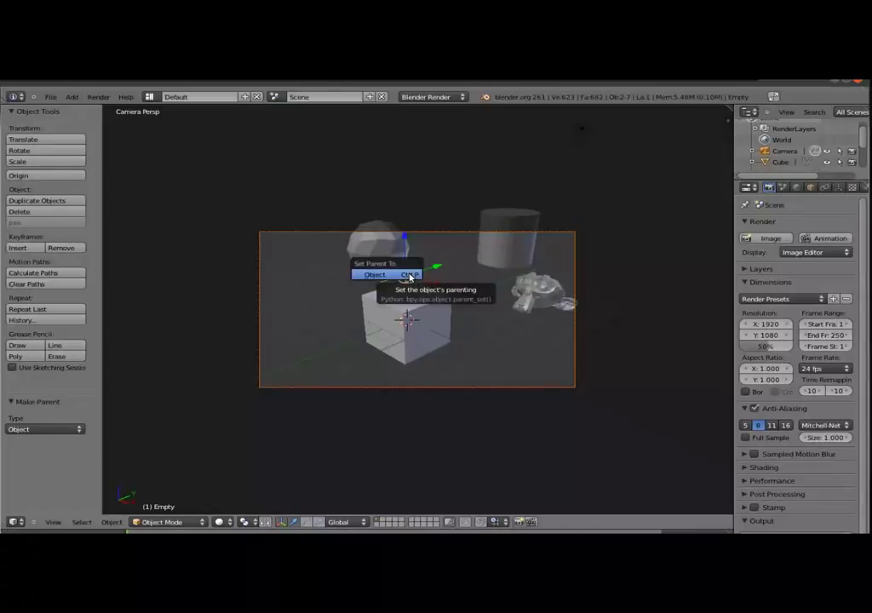
{"action": "left_click", "coordinate": [409, 275]}
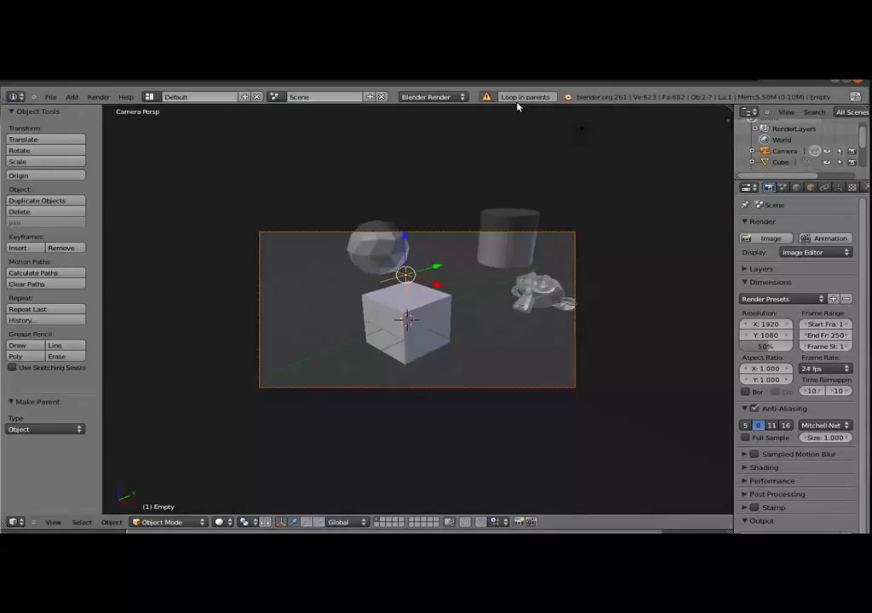
Close the viewport sidebar and browse the Empty's data, constraints and object property tabs
{"action": "key", "text": "n"}
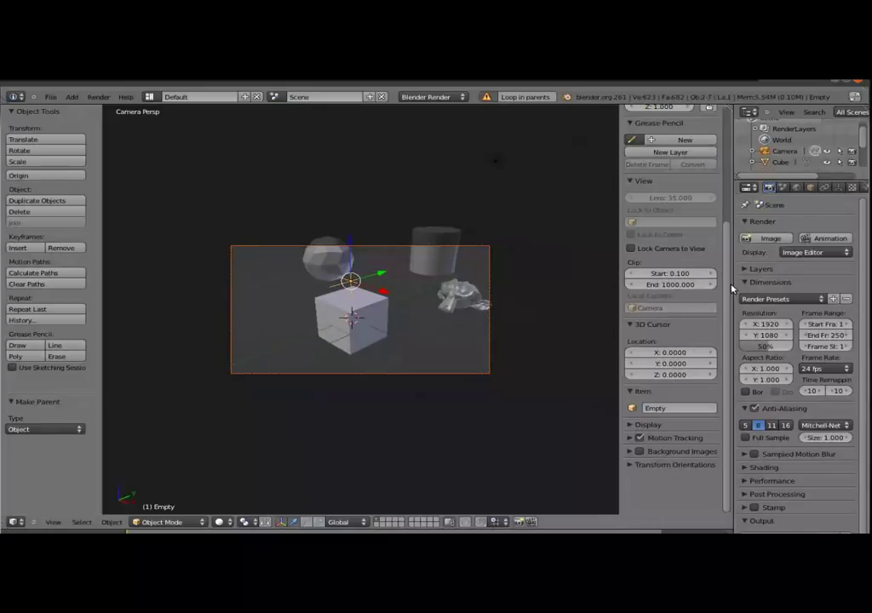
{"action": "scroll", "coordinate": [694, 372], "scroll_direction": "up", "scroll_amount": 1}
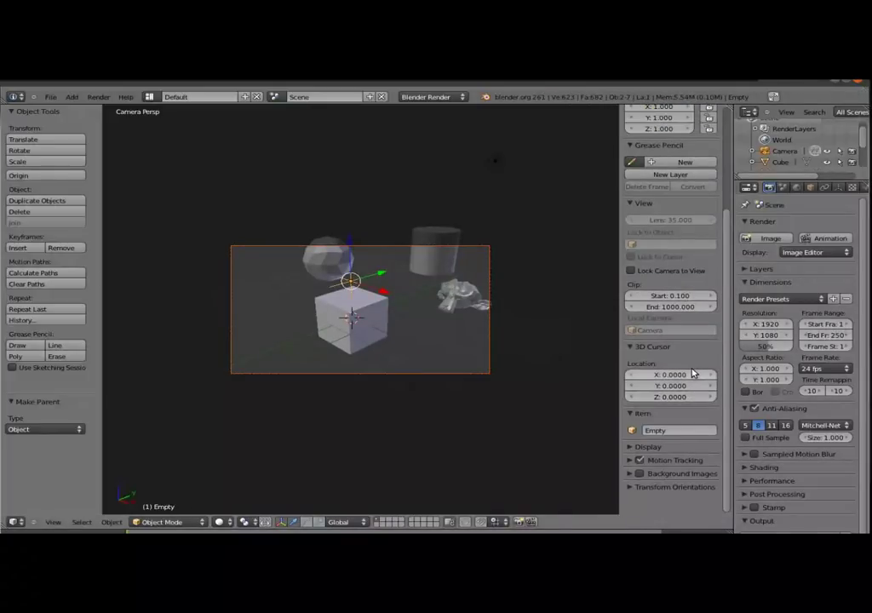
{"action": "scroll", "coordinate": [693, 372], "scroll_direction": "up", "scroll_amount": 2}
{"action": "left_click", "coordinate": [842, 188]}
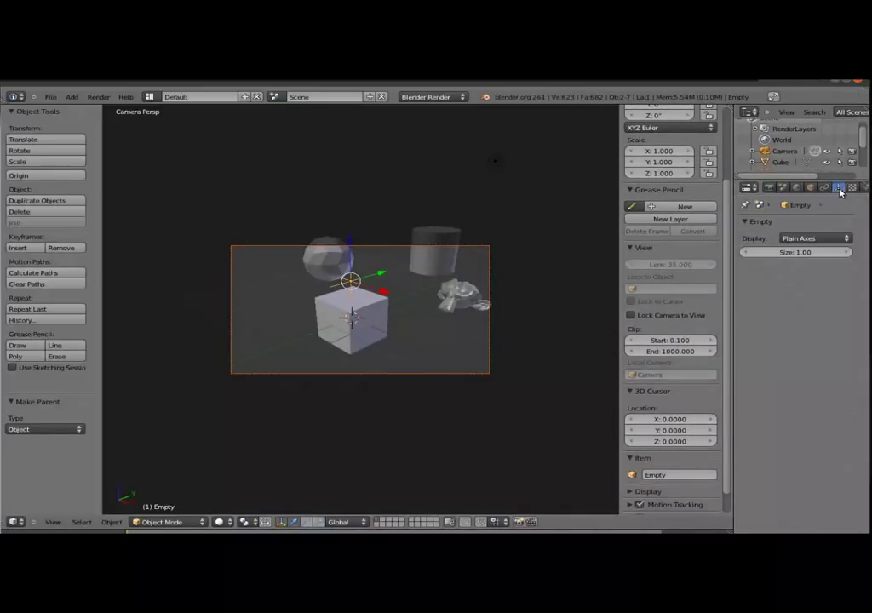
{"action": "key", "text": "n"}
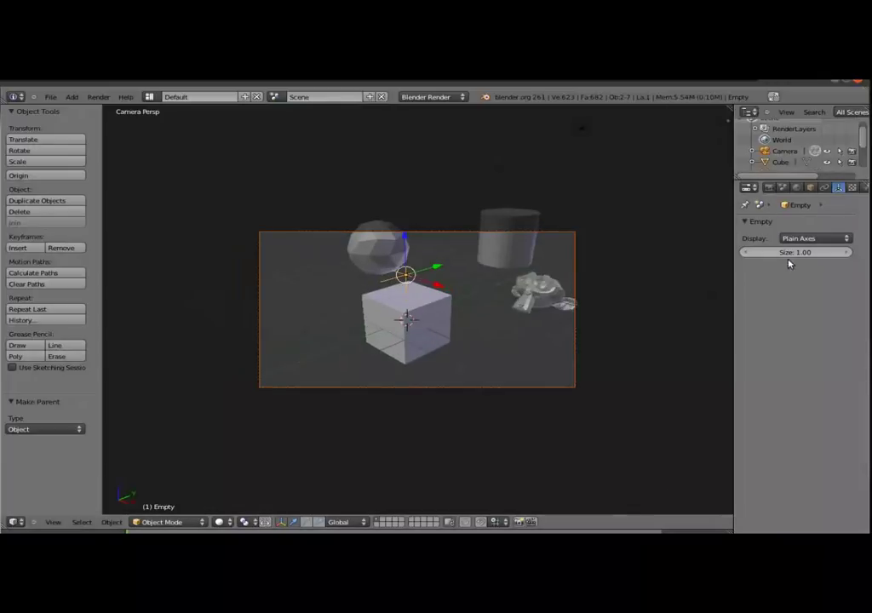
{"action": "left_click", "coordinate": [825, 188]}
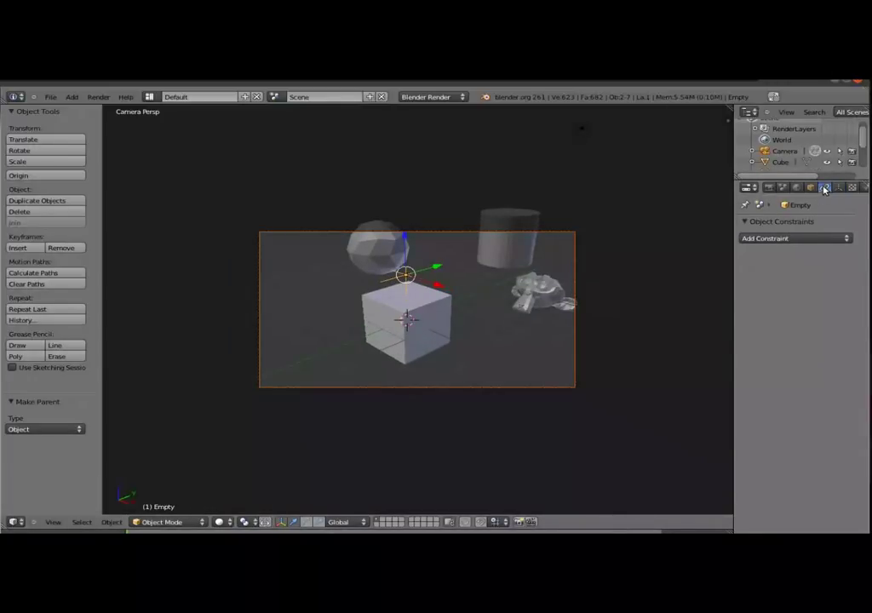
{"action": "left_click", "coordinate": [812, 188]}
{"action": "left_click", "coordinate": [826, 189]}
{"action": "left_click", "coordinate": [840, 189]}
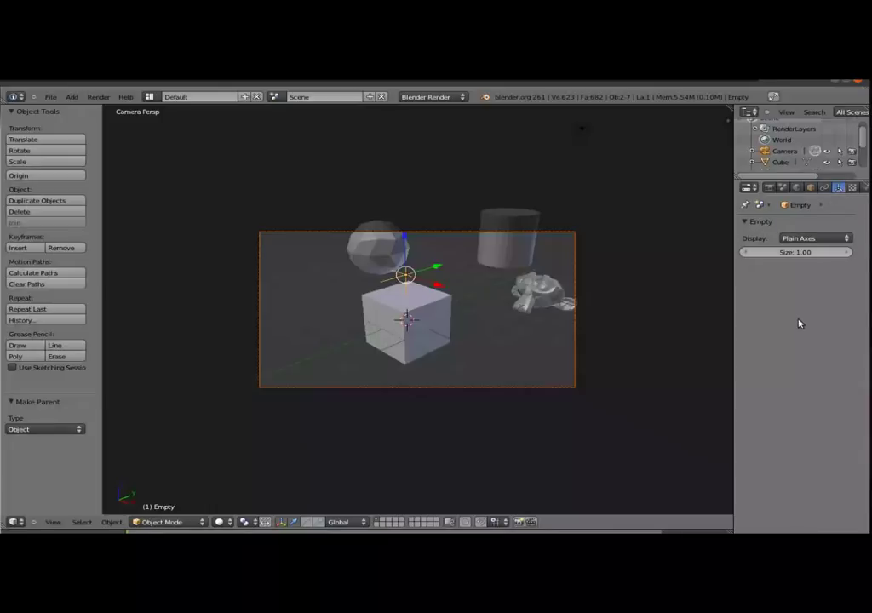
{"action": "scroll", "coordinate": [801, 187], "scroll_direction": "down", "scroll_amount": 1}
{"action": "scroll", "coordinate": [801, 187], "scroll_direction": "up", "scroll_amount": 1}
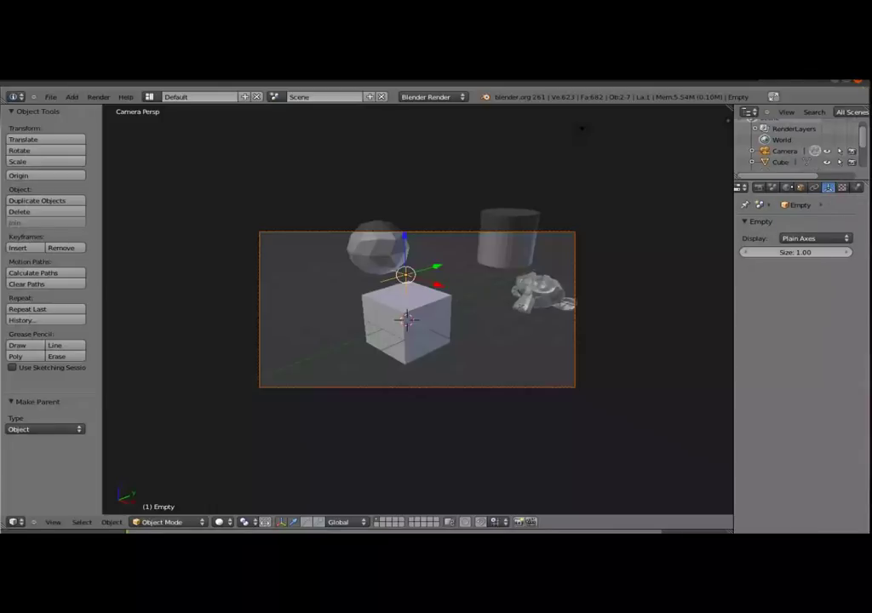
Check the camera's constraints and lens, set the 3D cursor below the camera frame, reselect the Empty
{"action": "right_click", "coordinate": [425, 388]}
{"action": "right_click", "coordinate": [421, 334]}
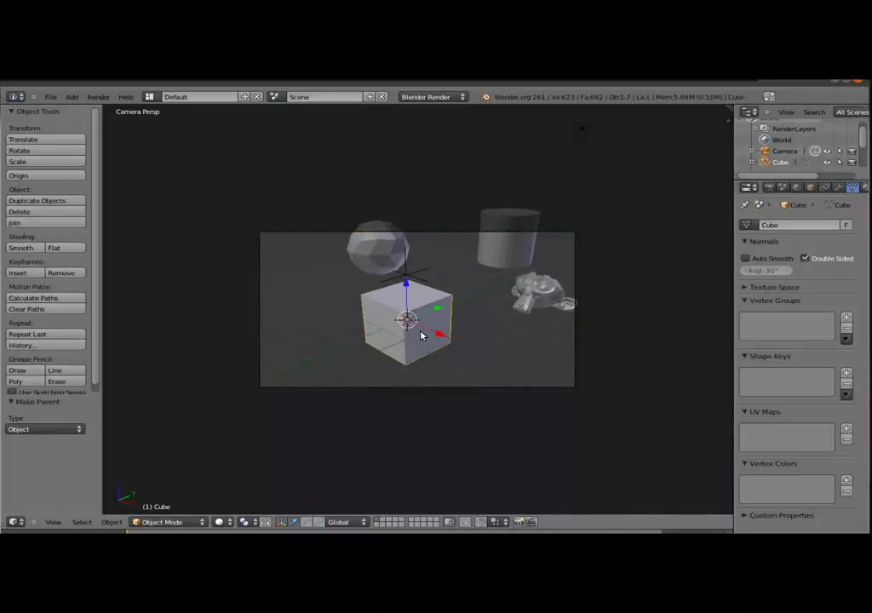
{"action": "right_click", "coordinate": [438, 389]}
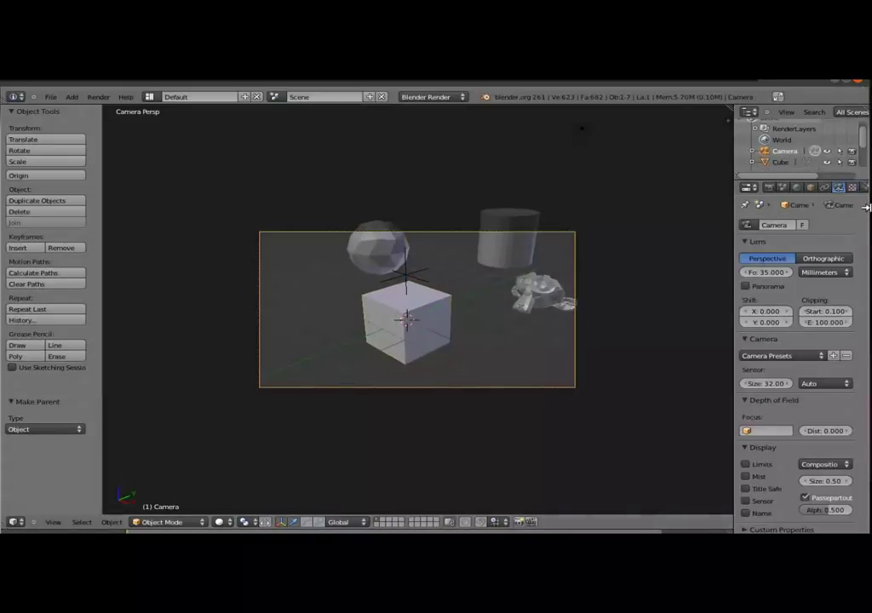
{"action": "left_click", "coordinate": [825, 188]}
{"action": "right_click", "coordinate": [407, 274]}
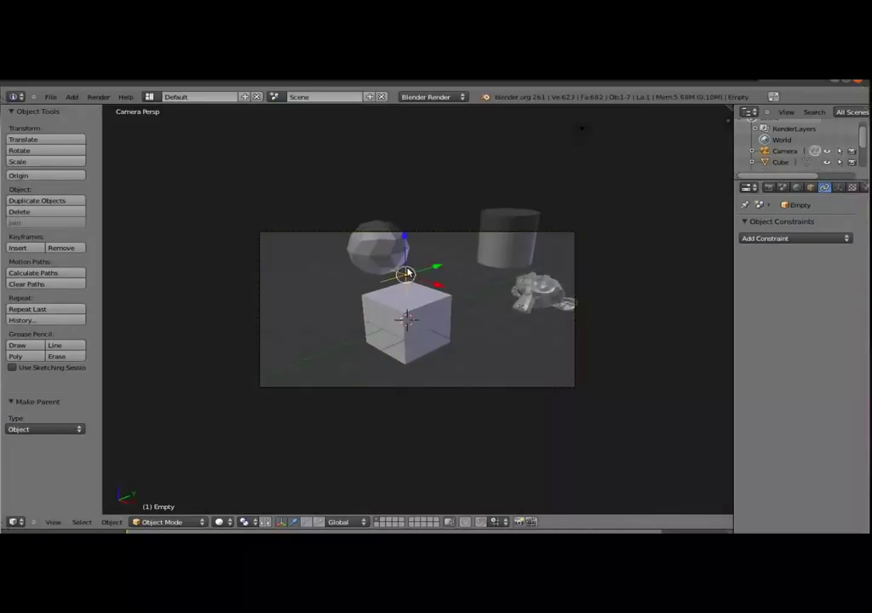
{"action": "left_click", "coordinate": [455, 392]}
{"action": "right_click", "coordinate": [545, 382]}
{"action": "left_click", "coordinate": [839, 187]}
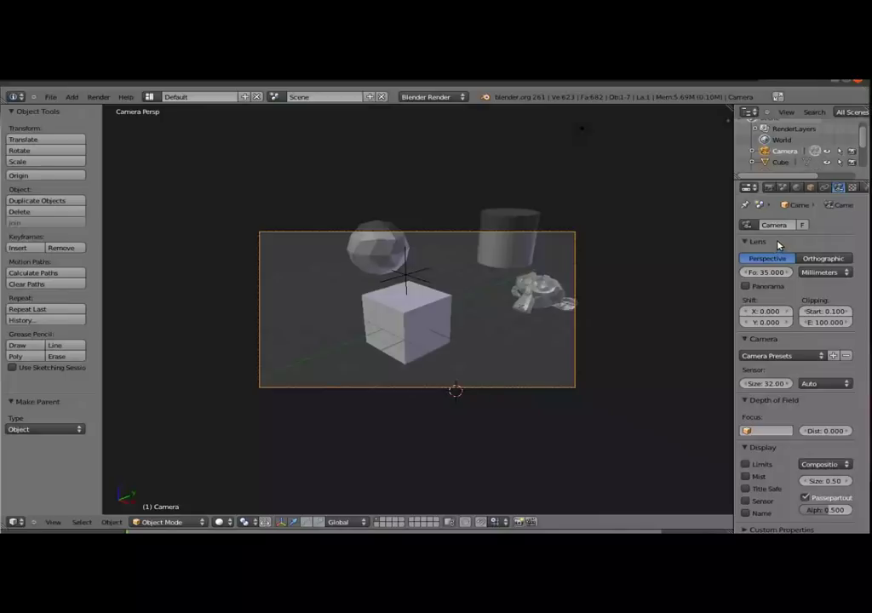
{"action": "right_click", "coordinate": [406, 277]}
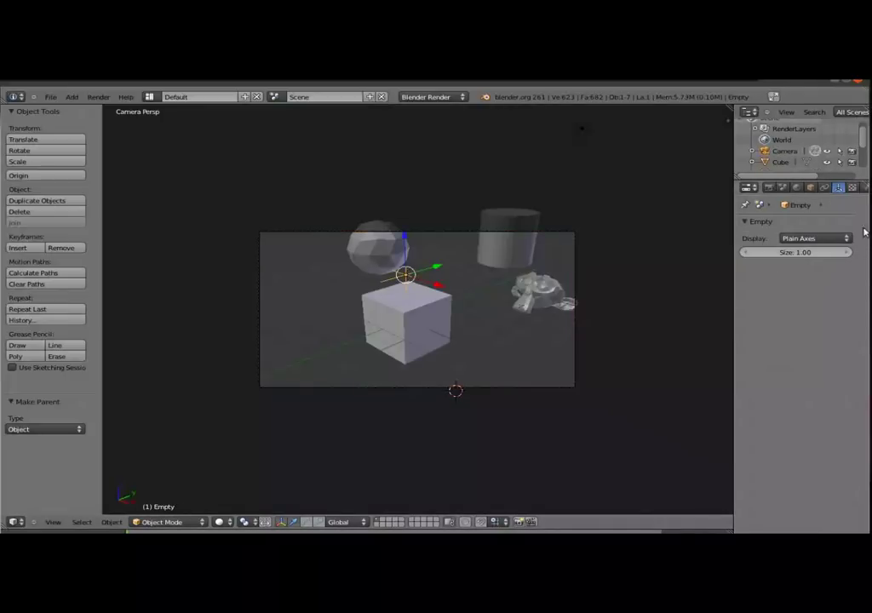
Remove Camera as the Empty's parent by resetting the Relations Parent field to default
{"action": "left_click", "coordinate": [825, 187]}
{"action": "left_click", "coordinate": [811, 188]}
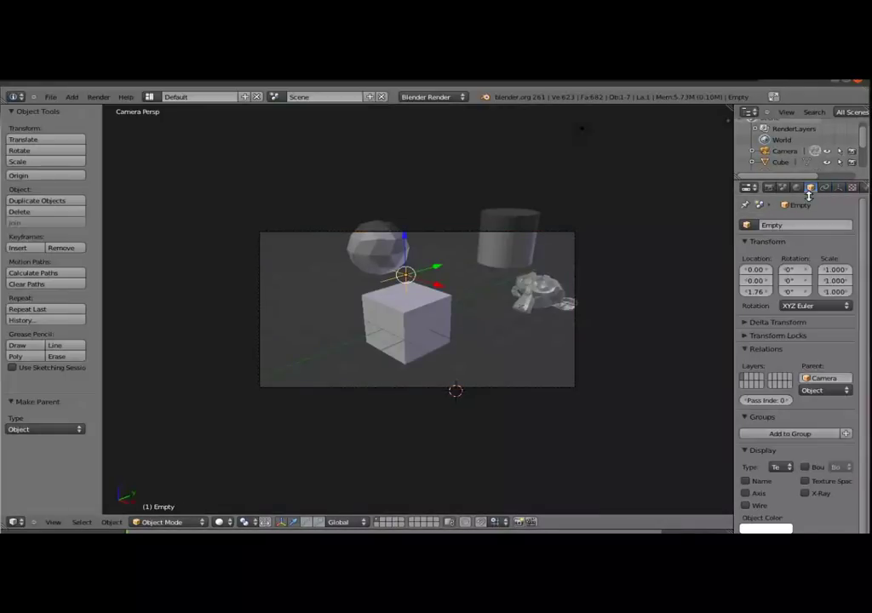
{"action": "scroll", "coordinate": [784, 356], "scroll_direction": "down", "scroll_amount": 1}
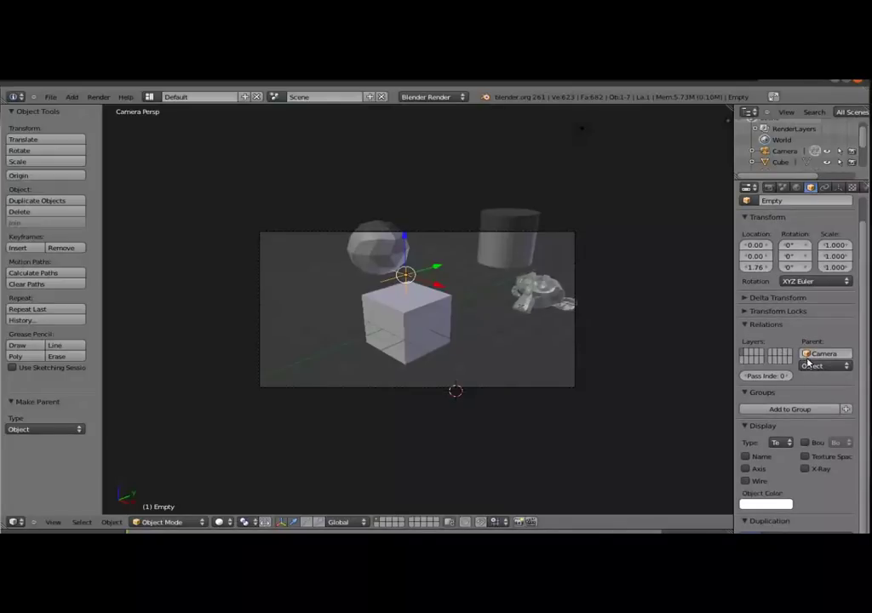
{"action": "left_click", "coordinate": [819, 354]}
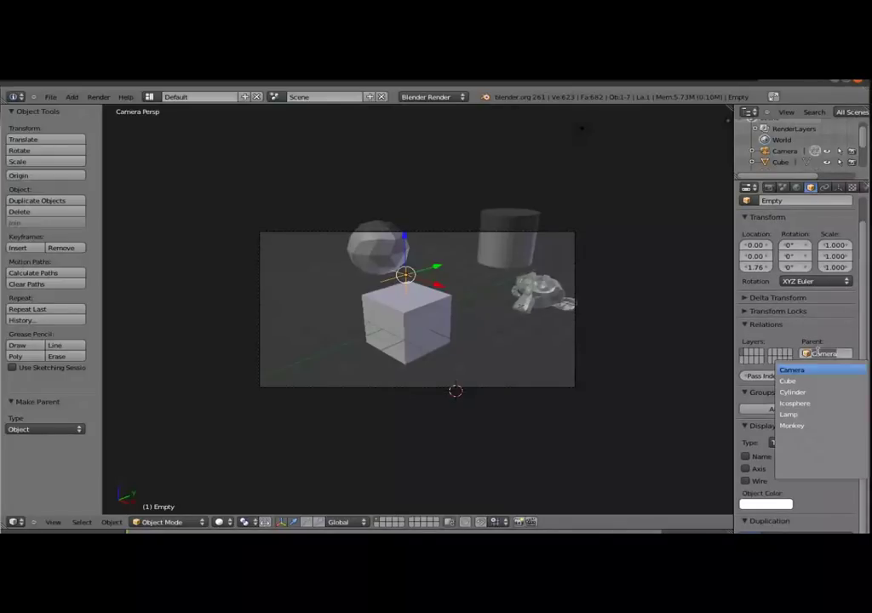
{"action": "right_click", "coordinate": [815, 350]}
{"action": "right_click", "coordinate": [818, 356]}
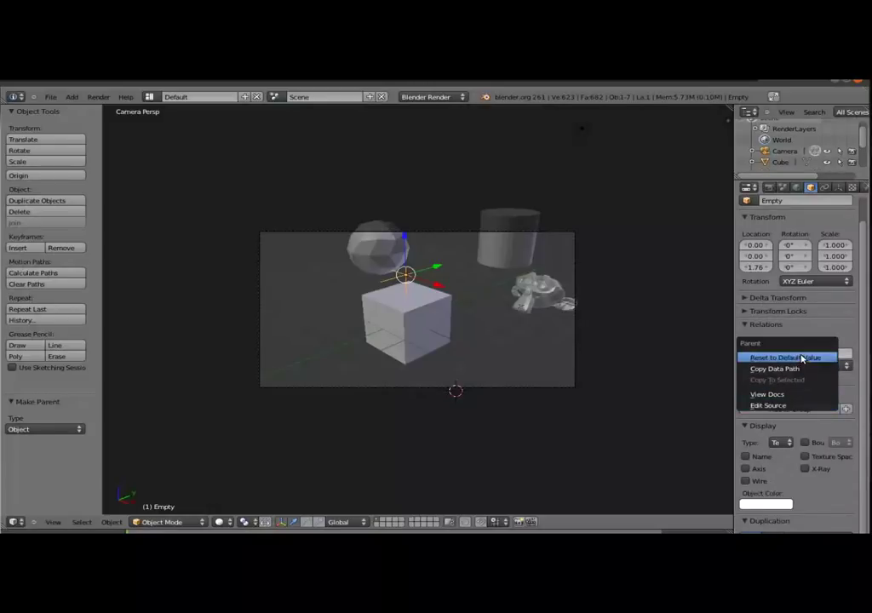
{"action": "left_click", "coordinate": [785, 357]}
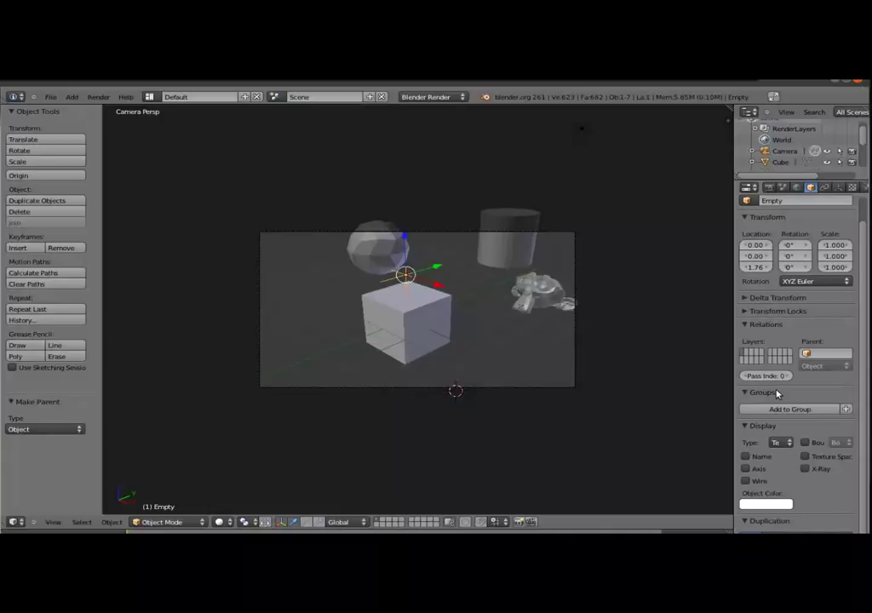
Parent the camera to the Empty with Ctrl+P > Object
{"action": "right_click", "coordinate": [534, 389]}
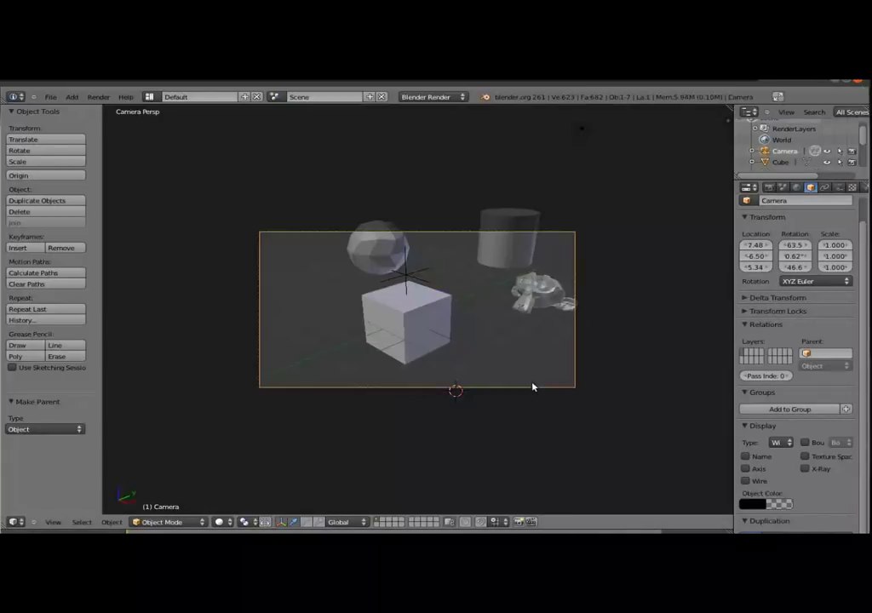
{"action": "right_click", "coordinate": [405, 279]}
{"action": "key", "text": "ctrl+p"}
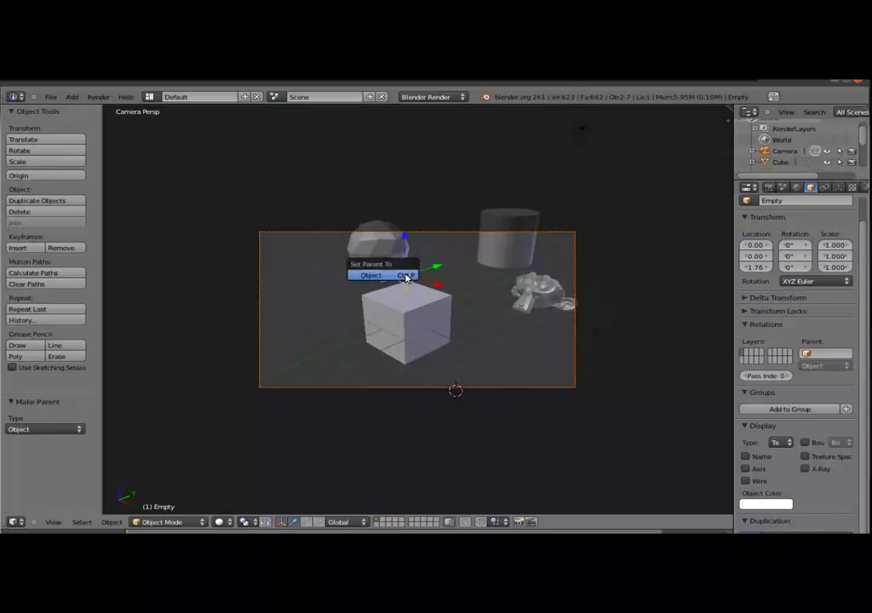
{"action": "left_click", "coordinate": [407, 278]}
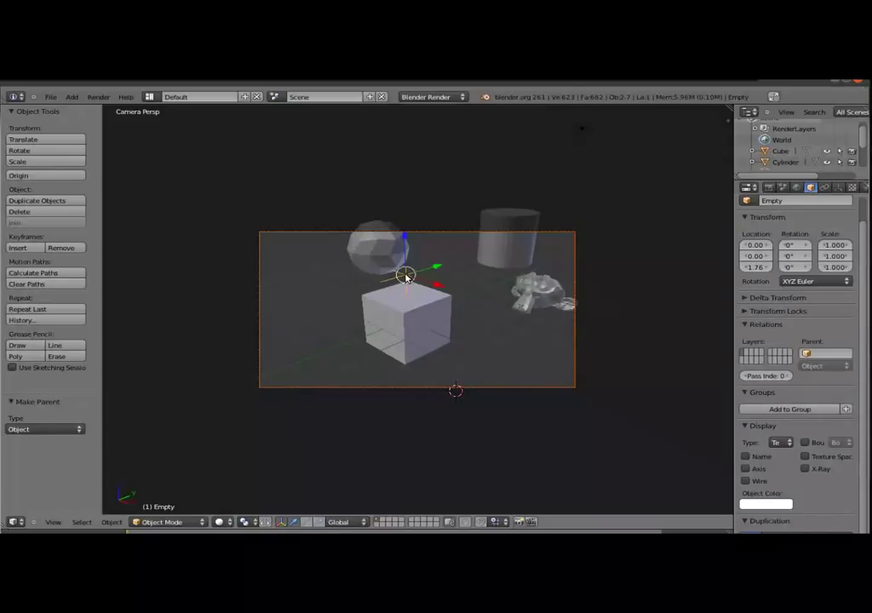
Select the Empty alone and start moving it so the camera view follows
{"action": "right_click", "coordinate": [407, 317]}
{"action": "right_click", "coordinate": [407, 277]}
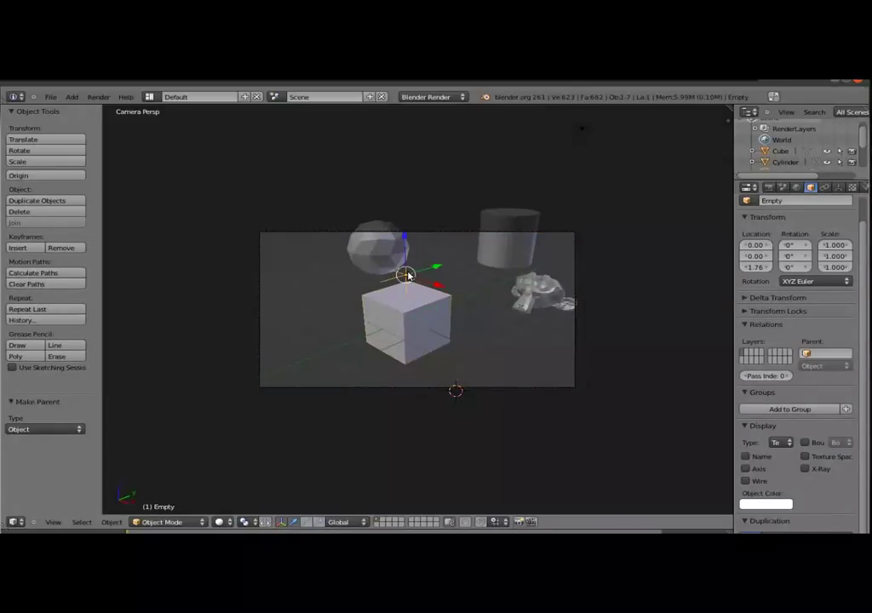
{"action": "key", "text": "g"}
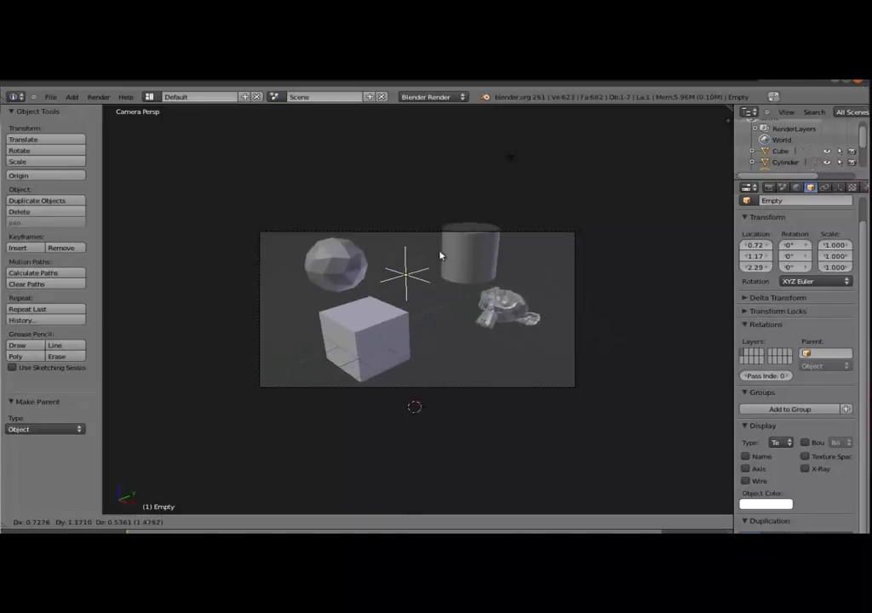
Drag the Empty to about 0.01, 0.74, 2.75 to shift the camera view, then start scaling it
{"action": "key", "text": "Escape"}
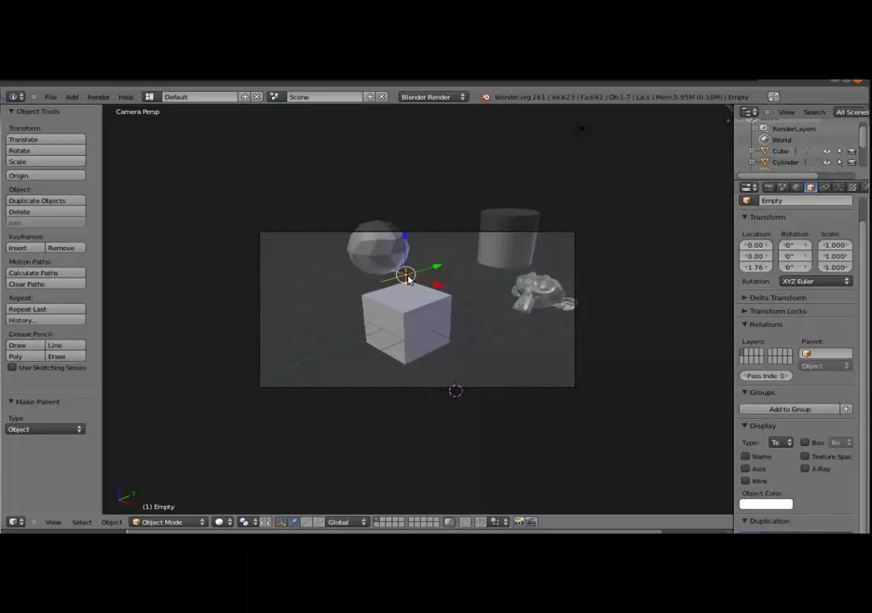
{"action": "left_click_drag", "start_coordinate": [408, 278], "coordinate": [426, 247]}
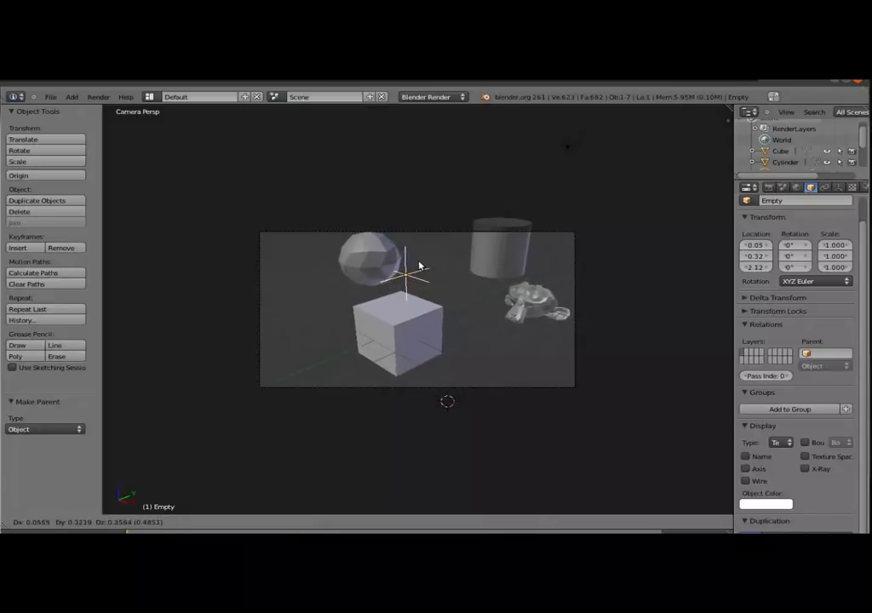
{"action": "left_click", "coordinate": [426, 247]}
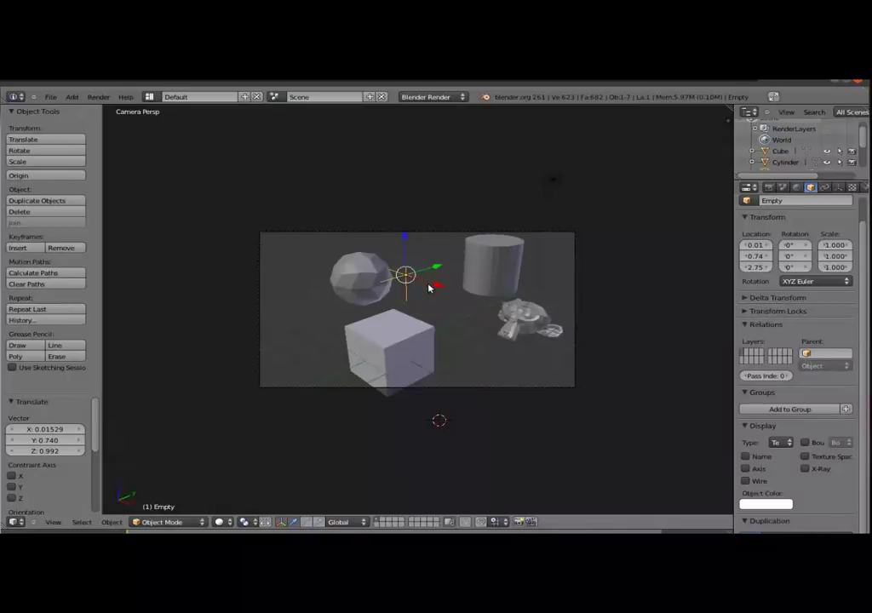
{"action": "key", "text": "s"}
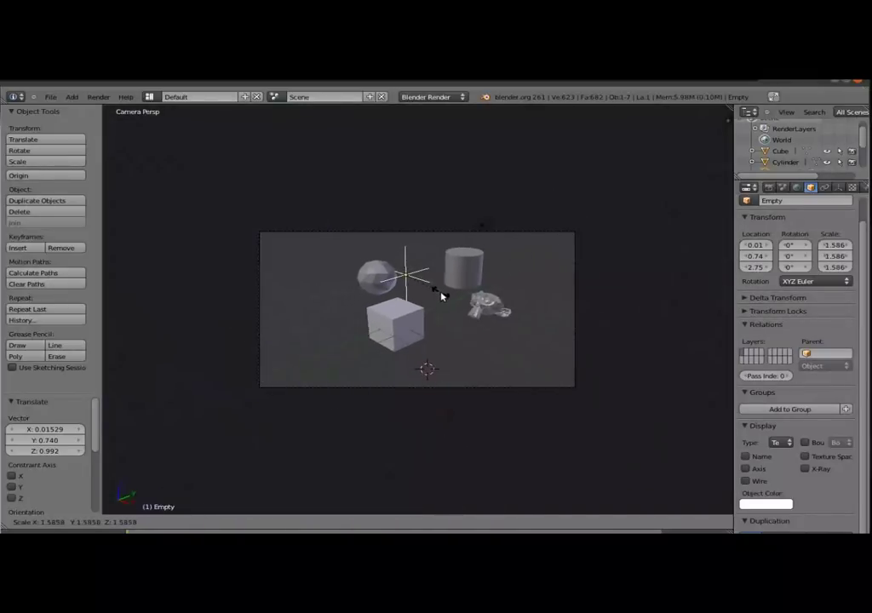
Cancel the trial scale, free rotation and Z rotation, leaving the Empty at scale 1 and 0°
{"action": "right_click", "coordinate": [440, 295]}
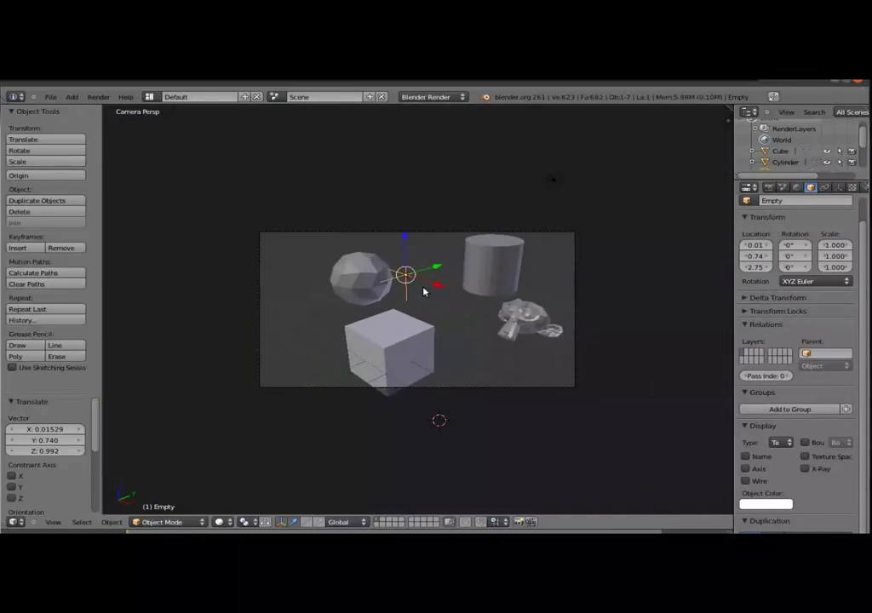
{"action": "key", "text": "r"}
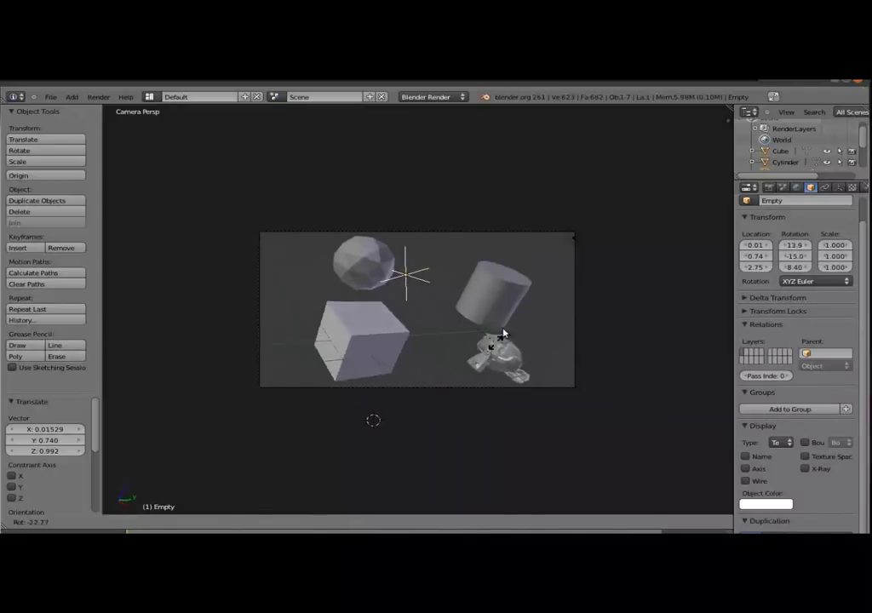
{"action": "right_click", "coordinate": [497, 346]}
{"action": "key", "text": "r"}
{"action": "key", "text": "z"}
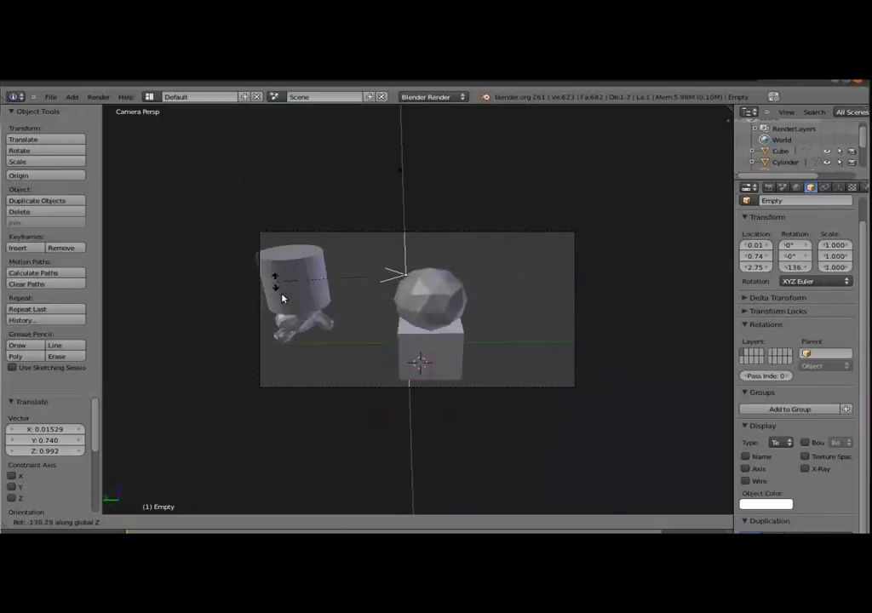
{"action": "right_click", "coordinate": [435, 339]}
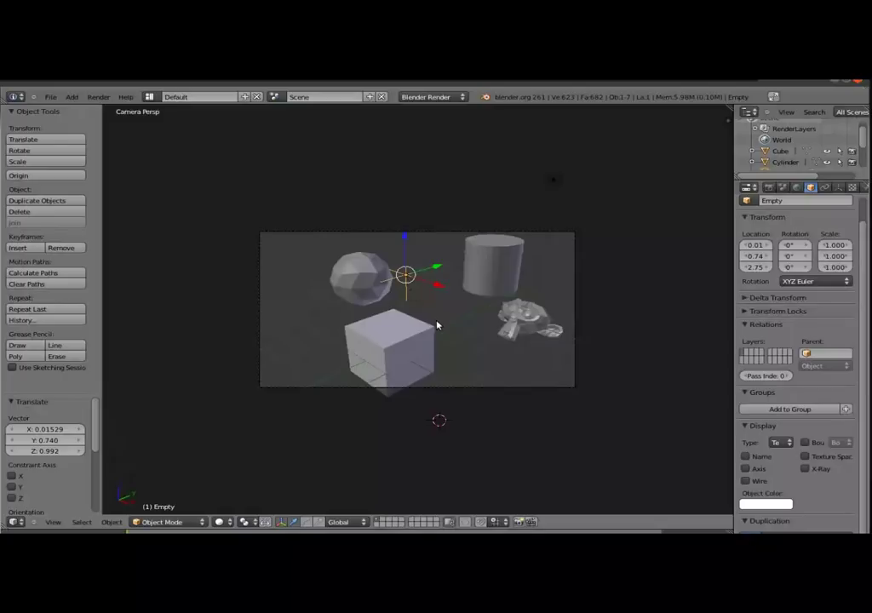
Move the Empty to 0.25, 0.88, 2.59 and scale it to 1.126 to reframe the camera
{"action": "key", "text": "g"}
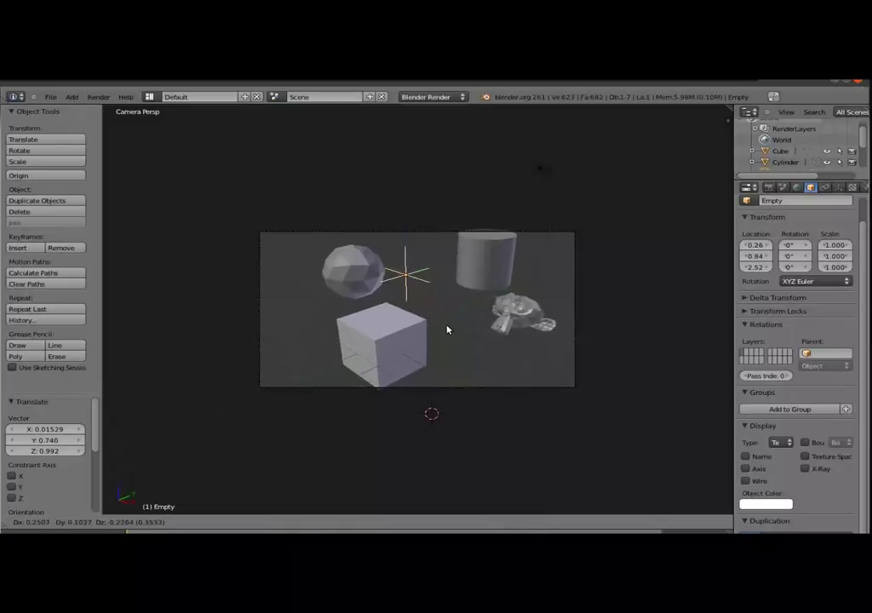
{"action": "left_click", "coordinate": [446, 325]}
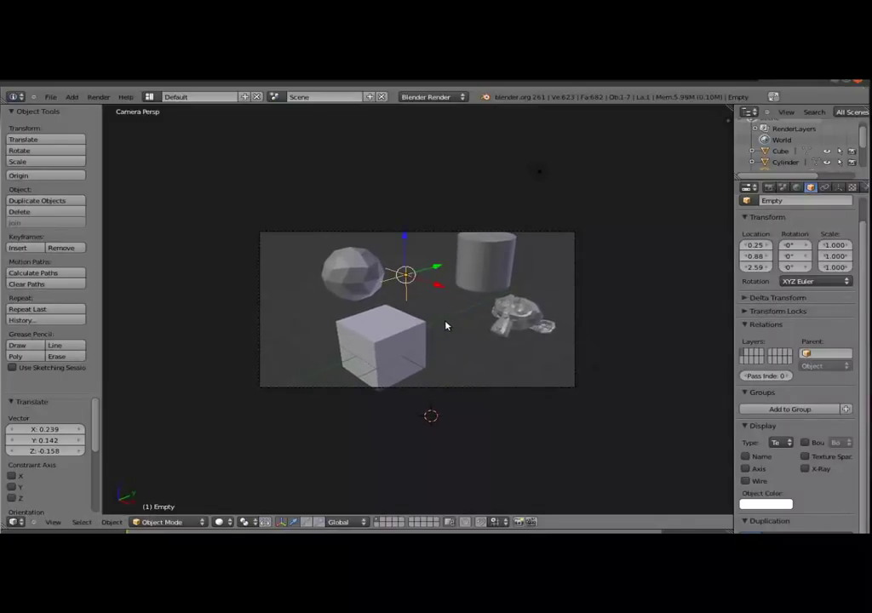
{"action": "key", "text": "s"}
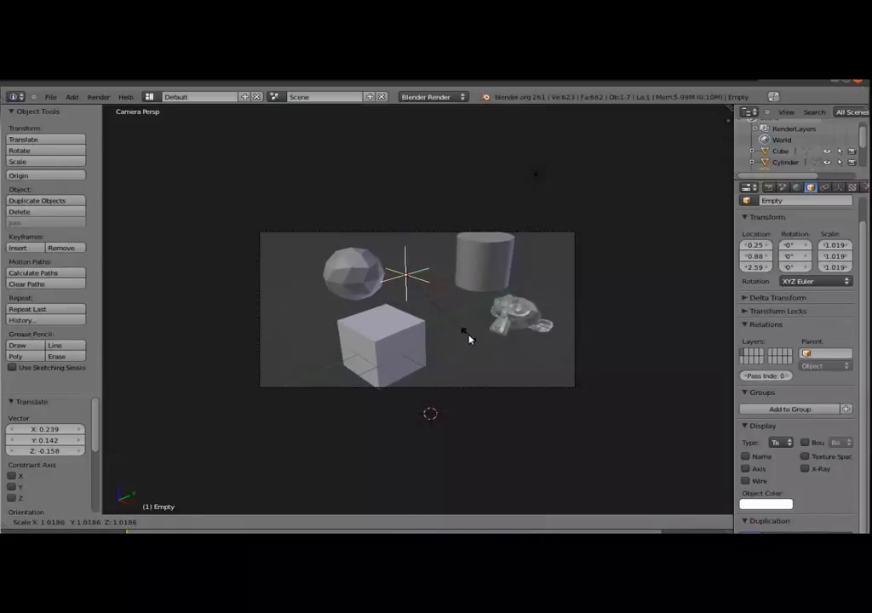
{"action": "left_click", "coordinate": [477, 343]}
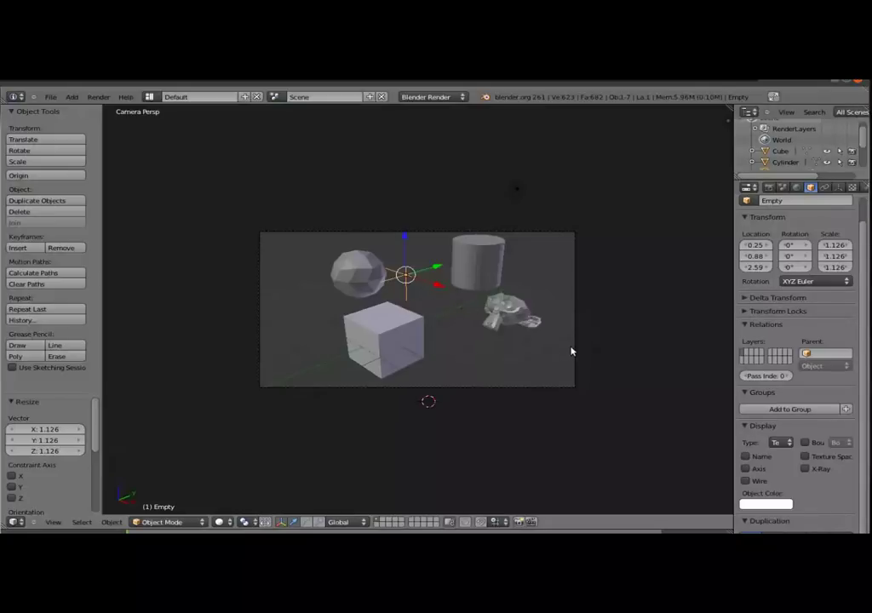
{"action": "key", "text": "r"}
{"action": "key", "text": "z"}
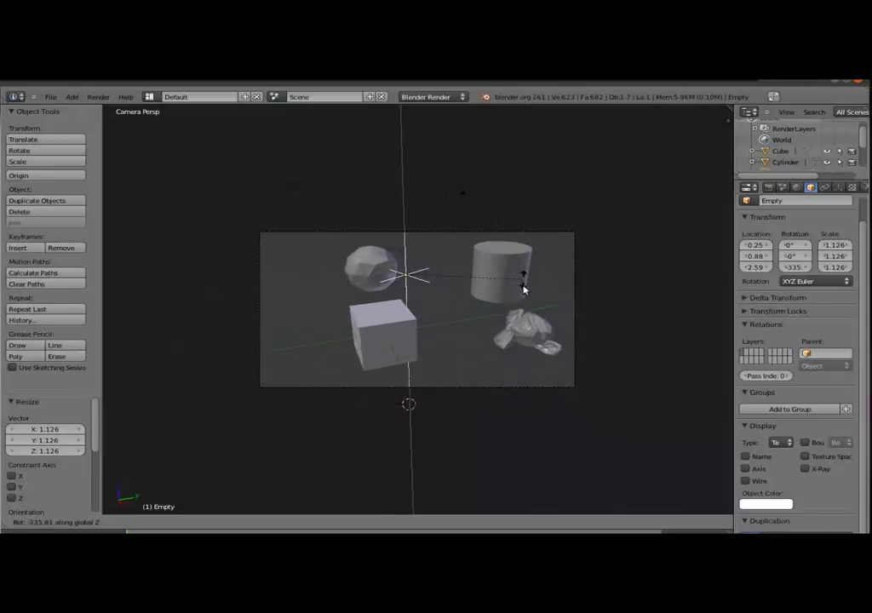
{"action": "left_click", "coordinate": [501, 339]}
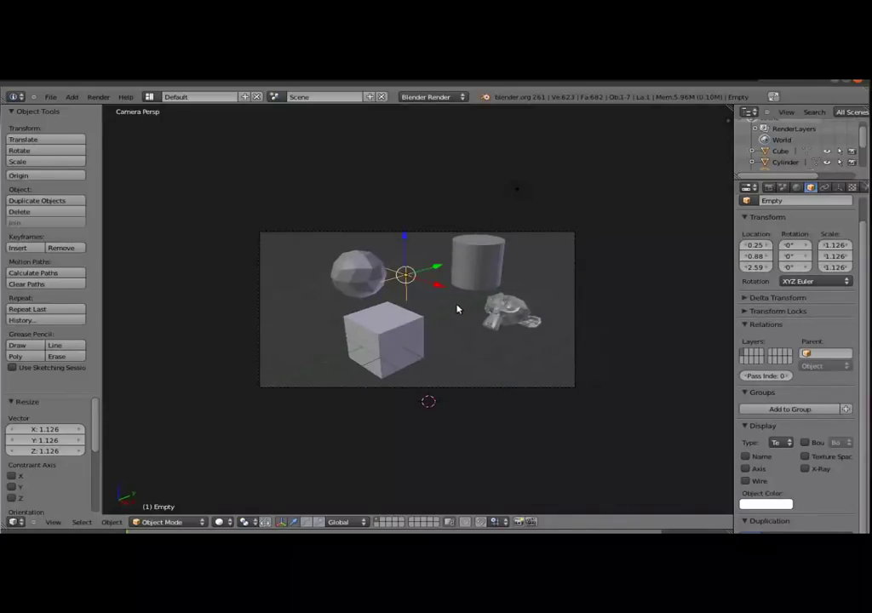
{"action": "key", "text": "r"}
{"action": "key", "text": "y"}
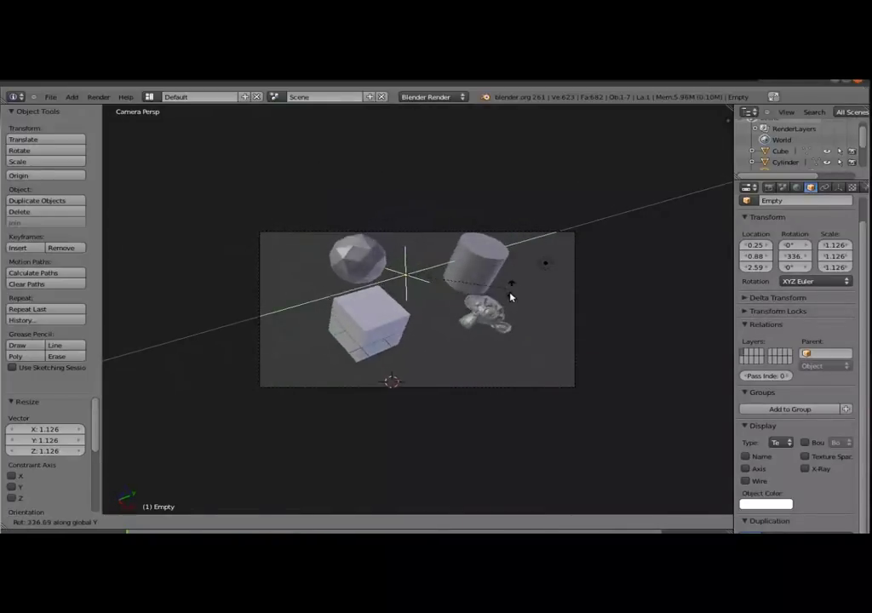
{"action": "right_click", "coordinate": [398, 266]}
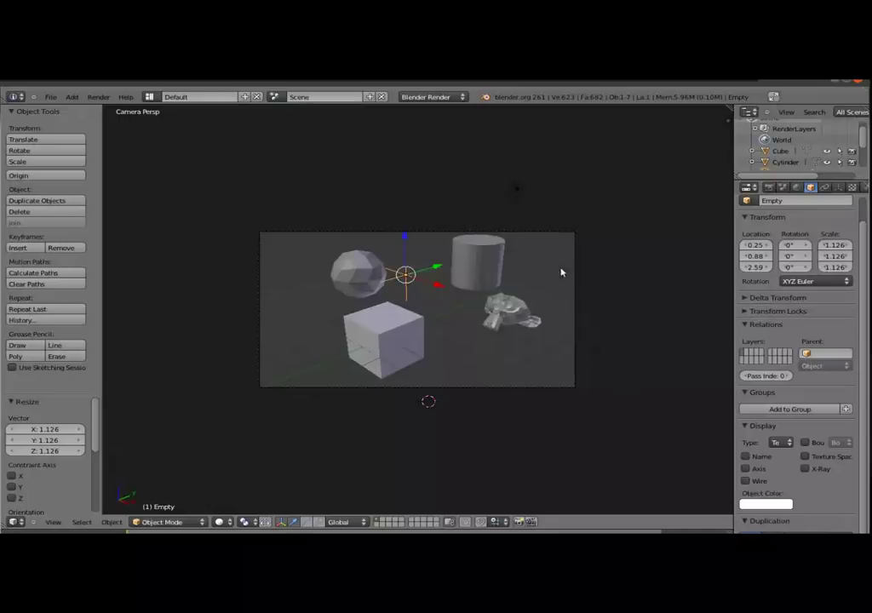
{"action": "key", "text": "r"}
{"action": "key", "text": "x"}
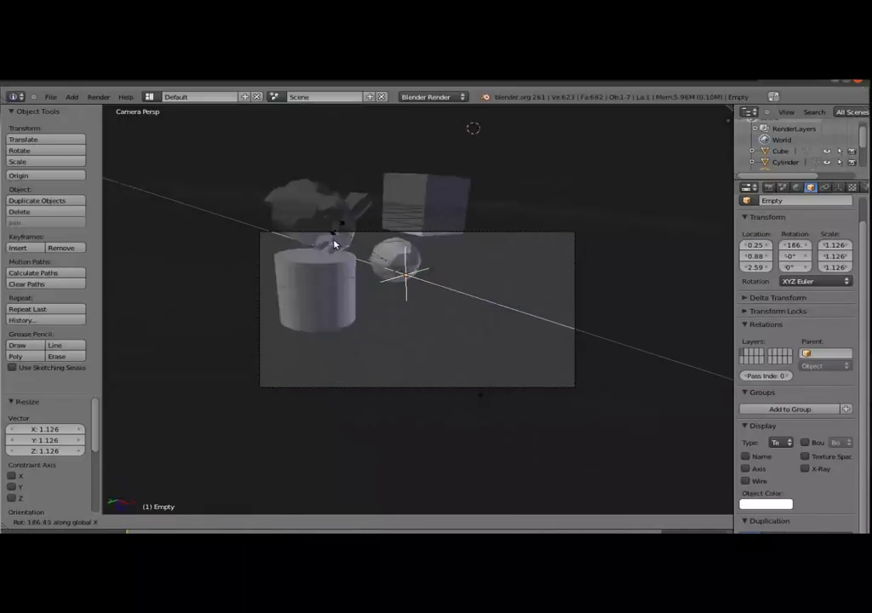
{"action": "key", "text": "Escape"}
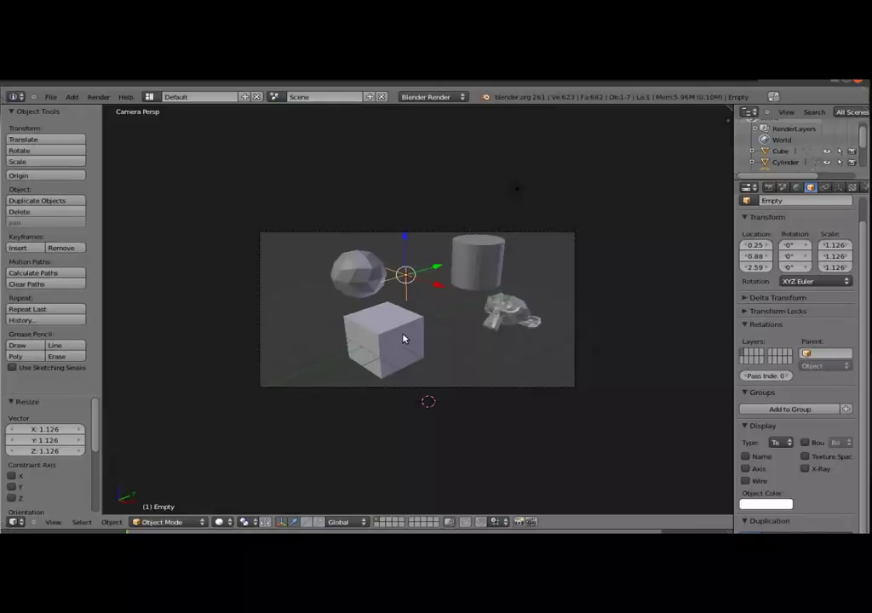
Verify the camera's parent is the Empty, then grab the Empty and drag the objects out of frame
{"action": "right_click", "coordinate": [484, 389]}
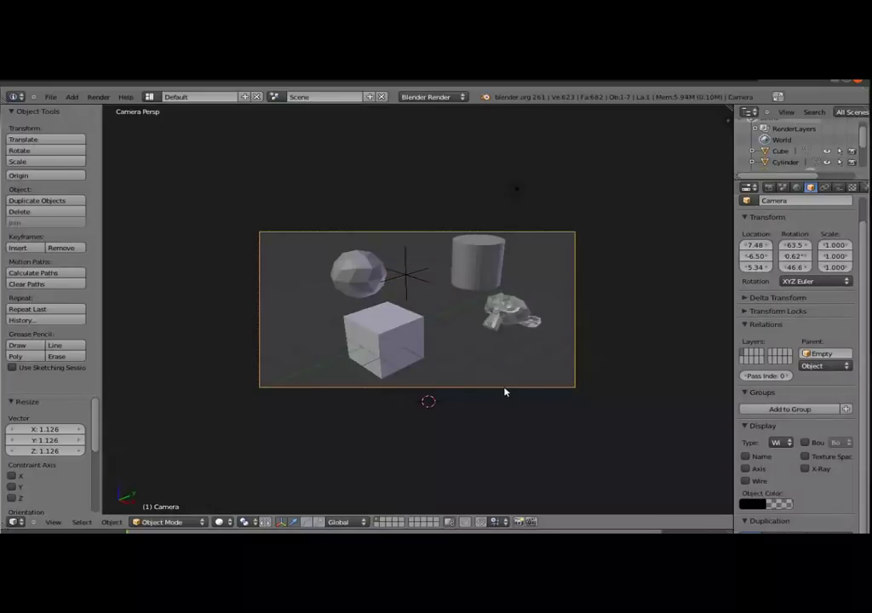
{"action": "right_click", "coordinate": [408, 278]}
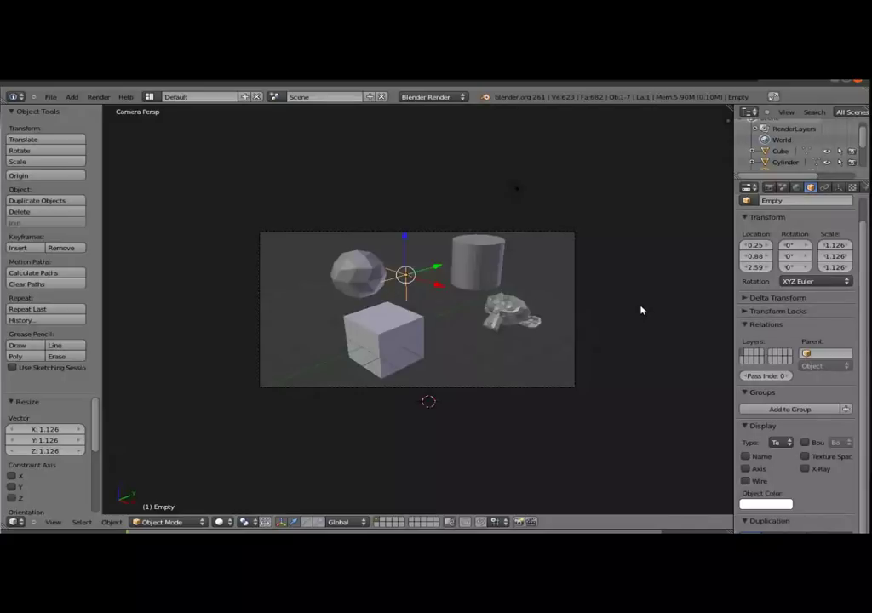
{"action": "key", "text": "g"}
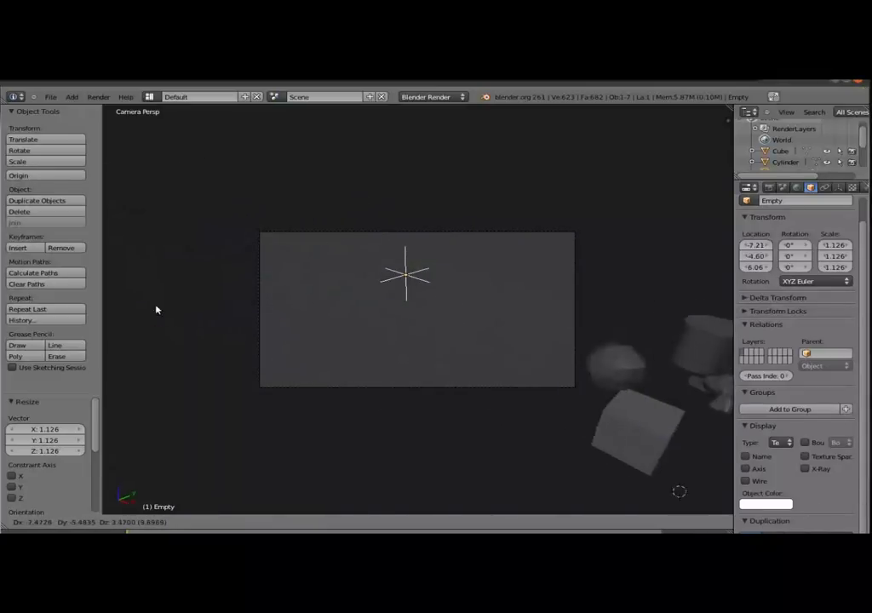
Drop the Empty at 0.67, 1.44, 2.74 so the cube, sphere, cylinder and monkey are framed again
{"action": "left_click", "coordinate": [486, 413]}
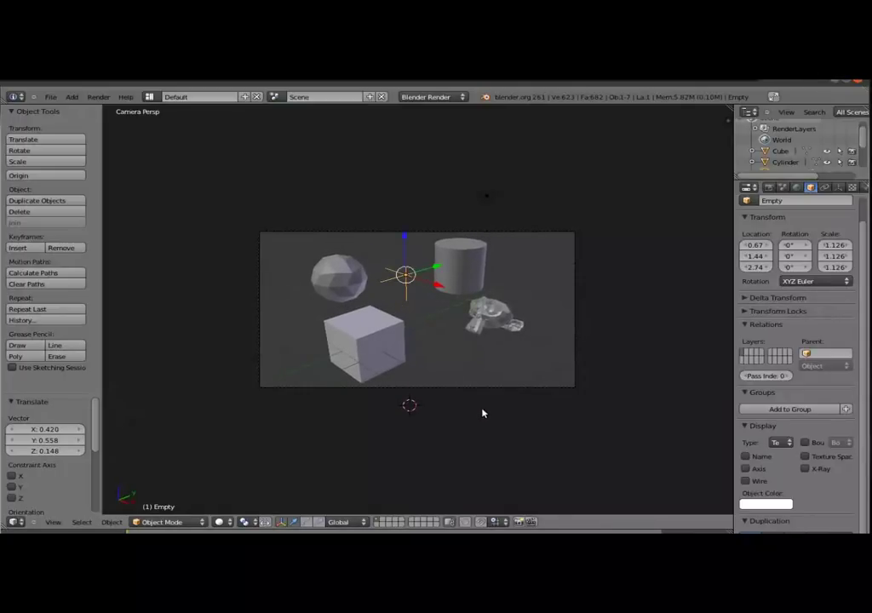